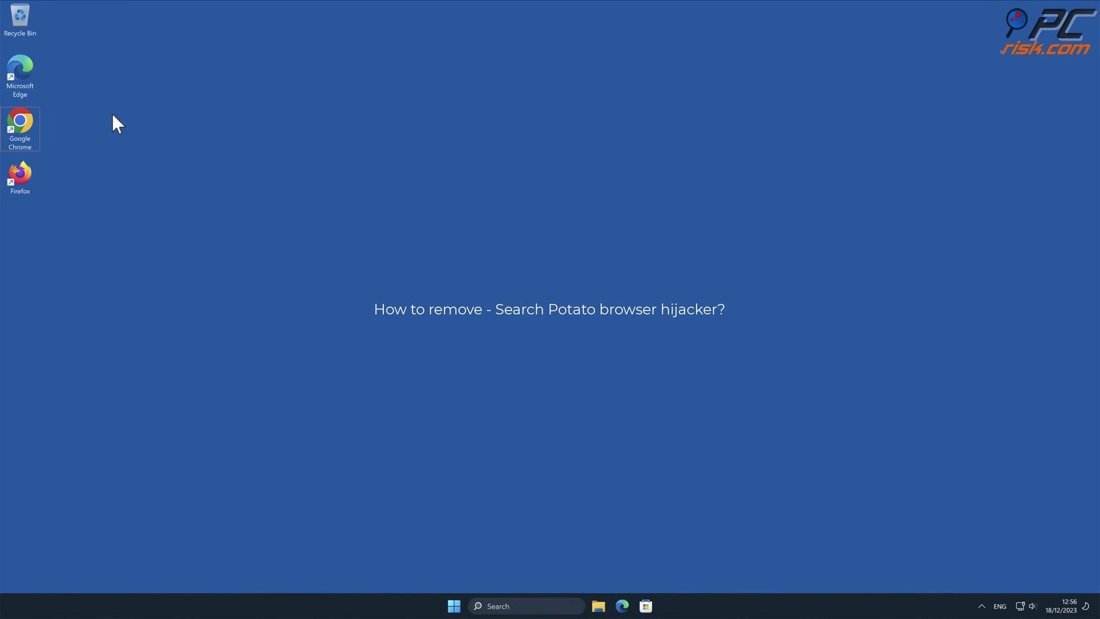
# - Open Google Chrome, search for "testing search engine" from the address bar, and examine the results page
pyautogui.doubleClick(25, 124)
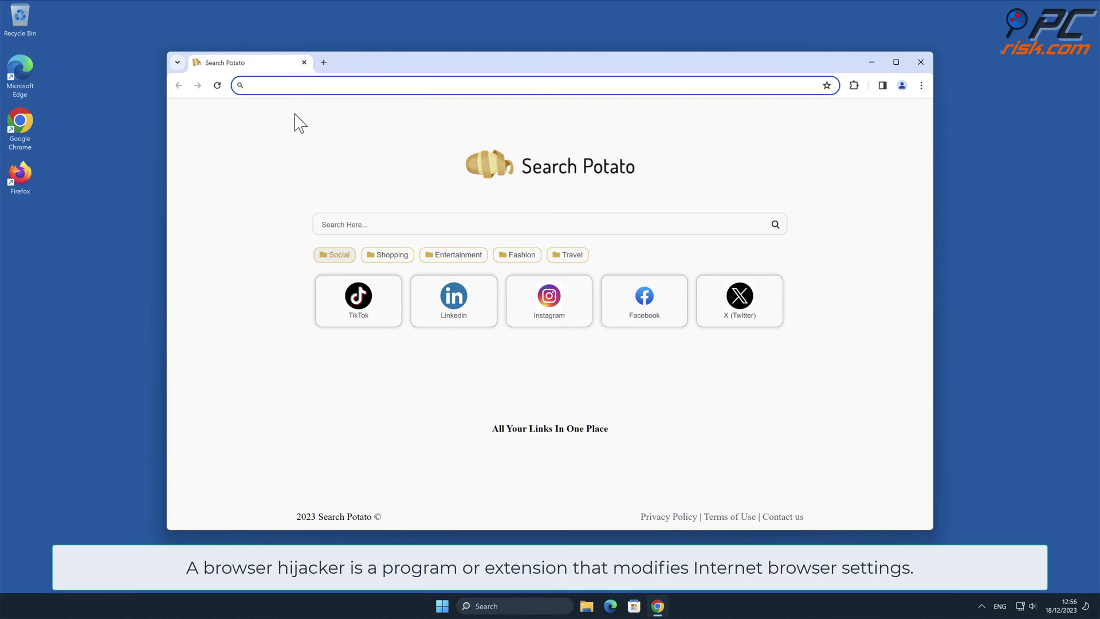
pyautogui.write('testing s')
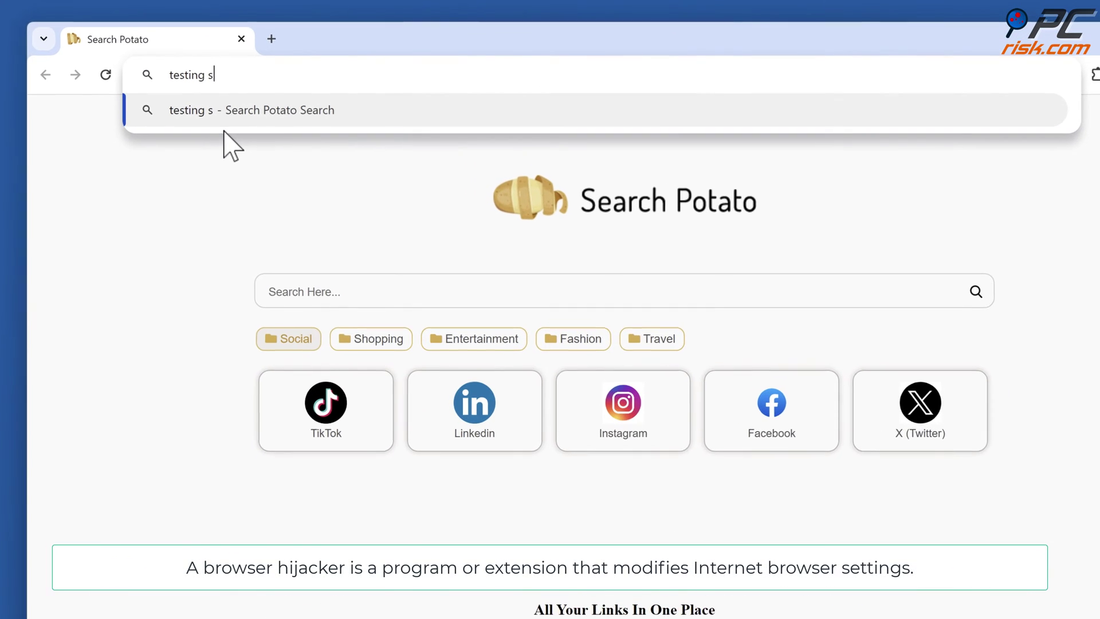
pyautogui.write('earch engine')
pyautogui.press('Return')
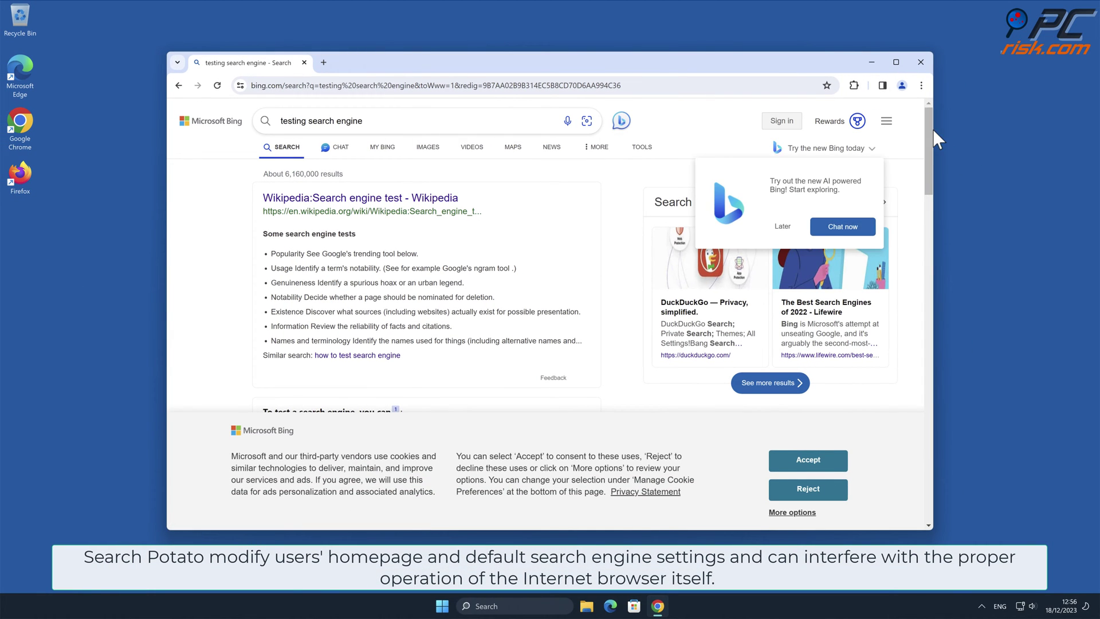
pyautogui.moveTo(929, 129)
pyautogui.mouseDown()
pyautogui.moveTo(928, 498)
pyautogui.moveTo(928, 152)
pyautogui.mouseUp()
# - Open the browser's extension management page to examine the installed extensions
pyautogui.click(921, 86)
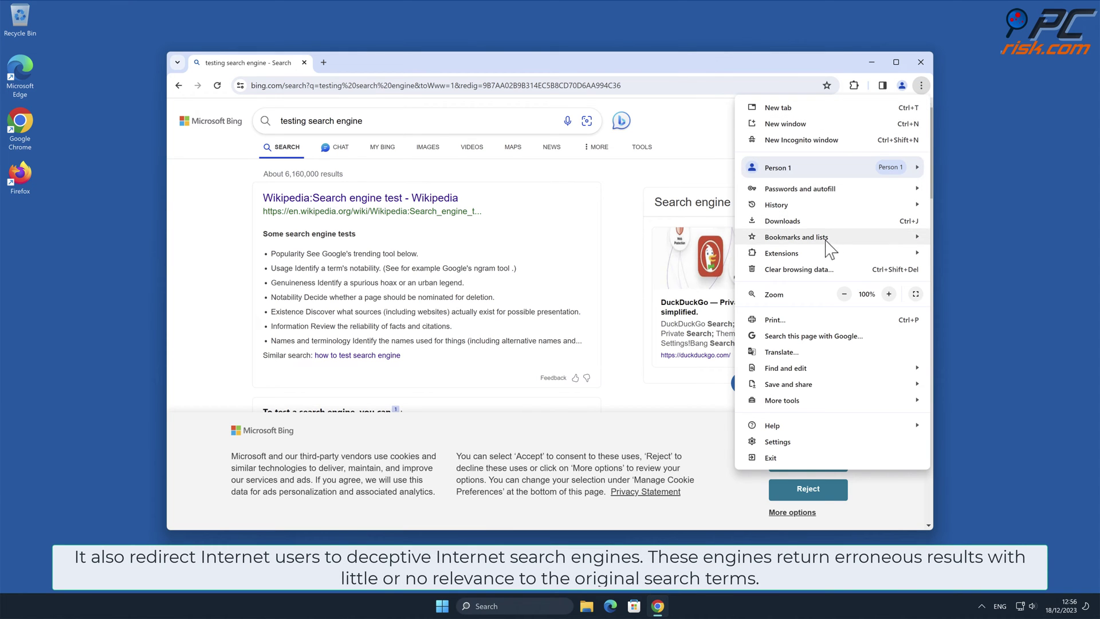
pyautogui.moveTo(827, 255)
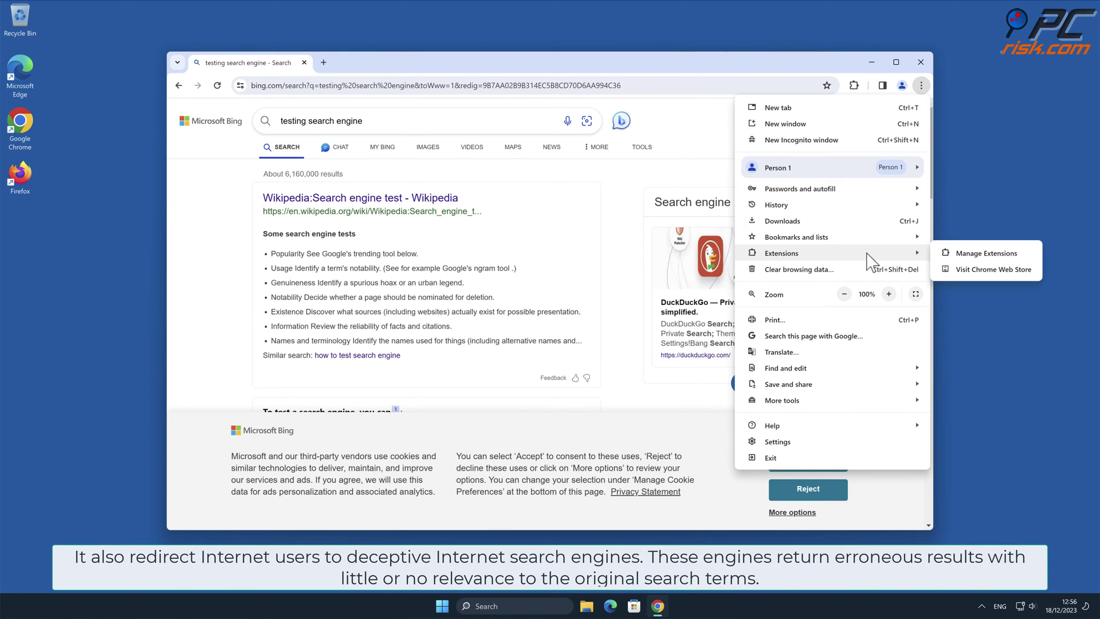
pyautogui.click(969, 253)
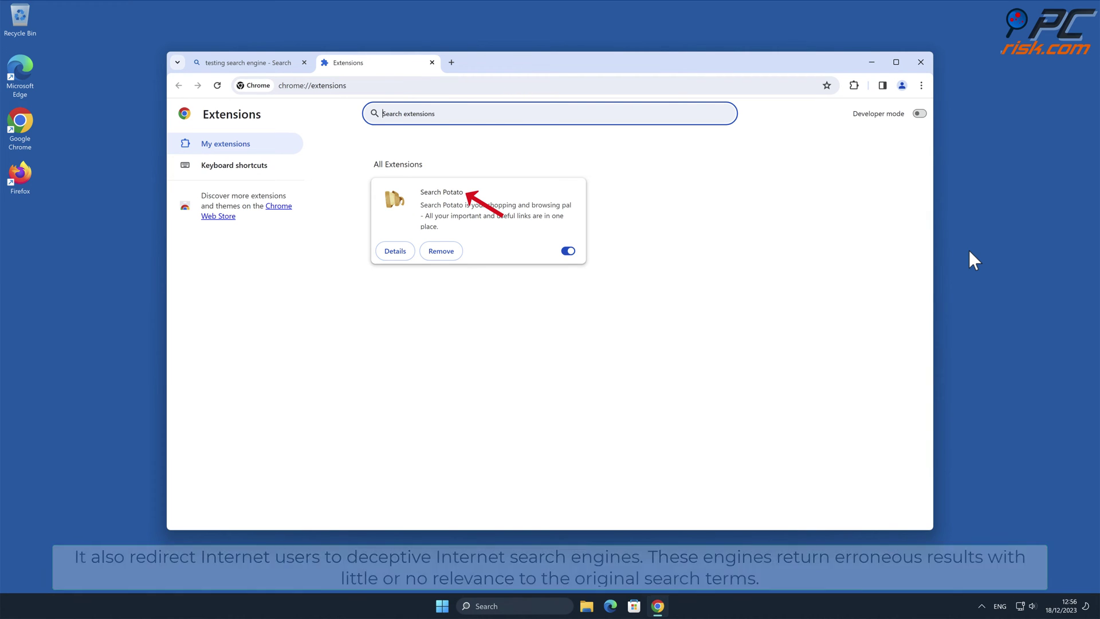
# - Examine the search engine list under Manage search engines and site search in the settings, and close the browser
pyautogui.click(920, 85)
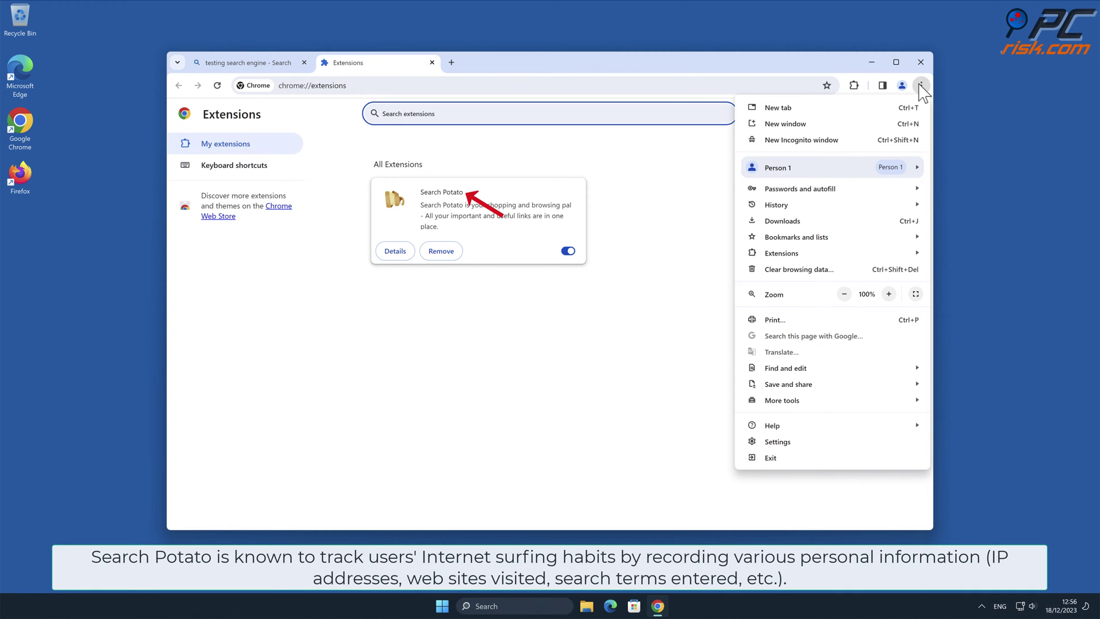
pyautogui.click(854, 442)
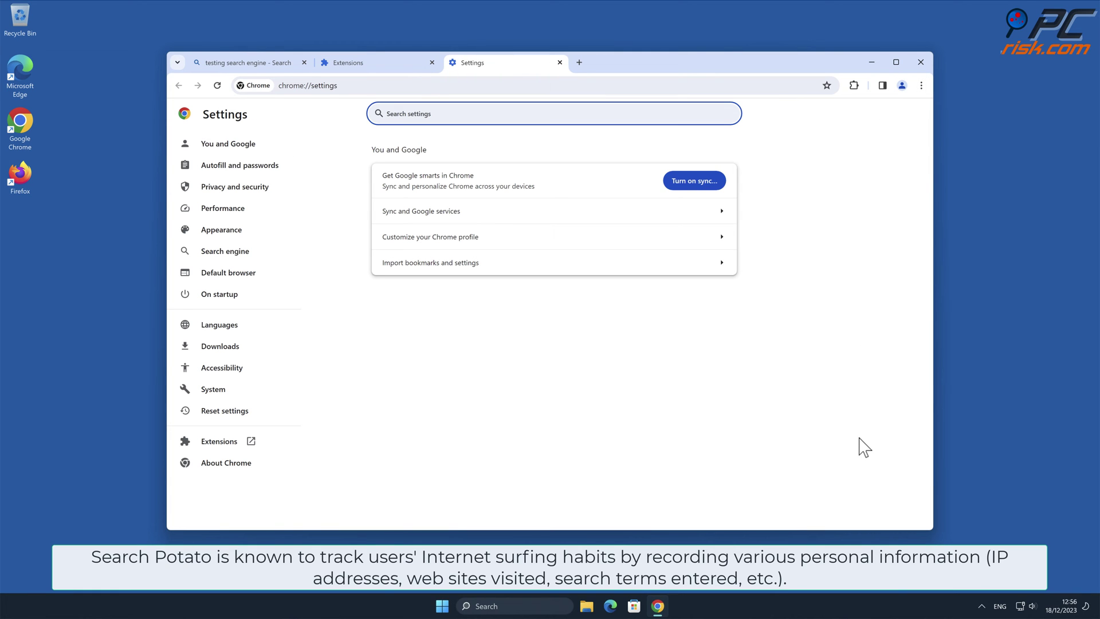
pyautogui.click(256, 260)
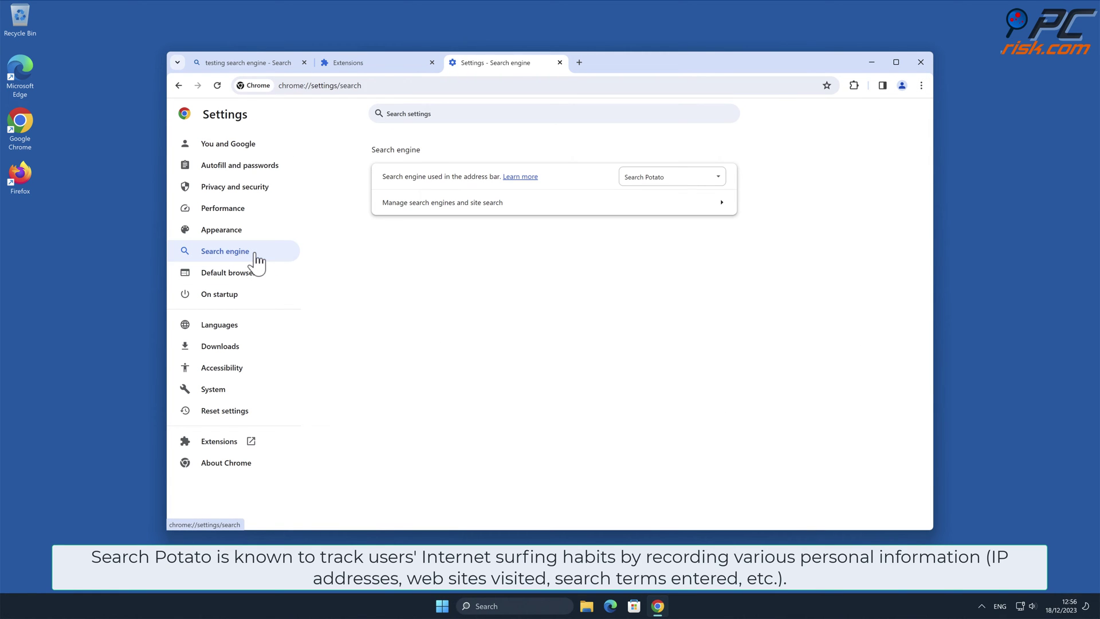
pyautogui.click(731, 205)
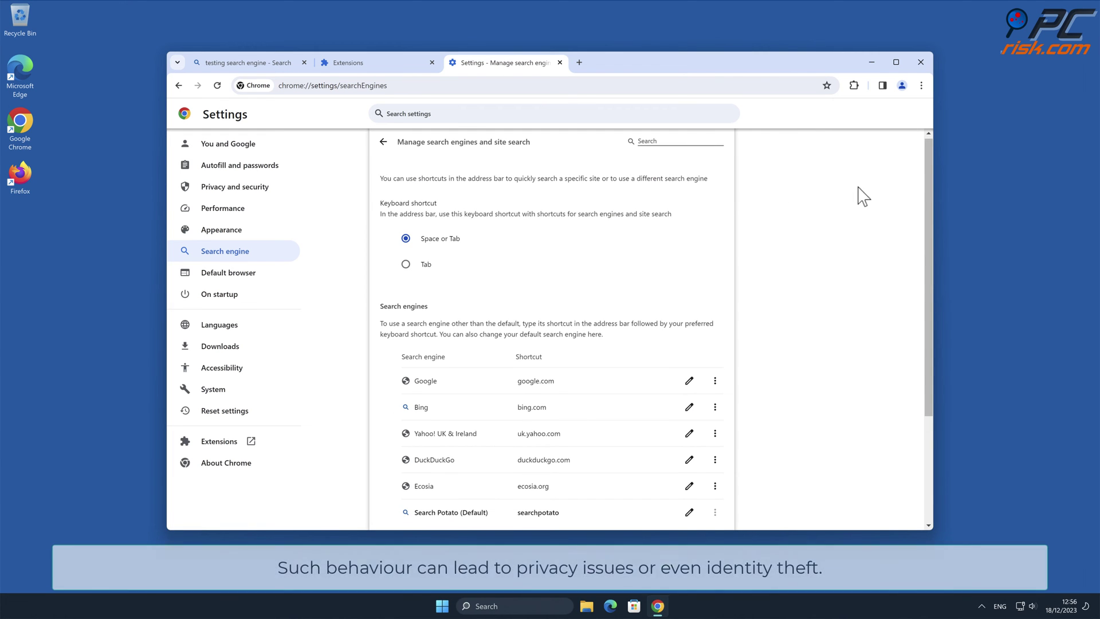
pyautogui.moveTo(927, 173); pyautogui.dragTo(926, 300)
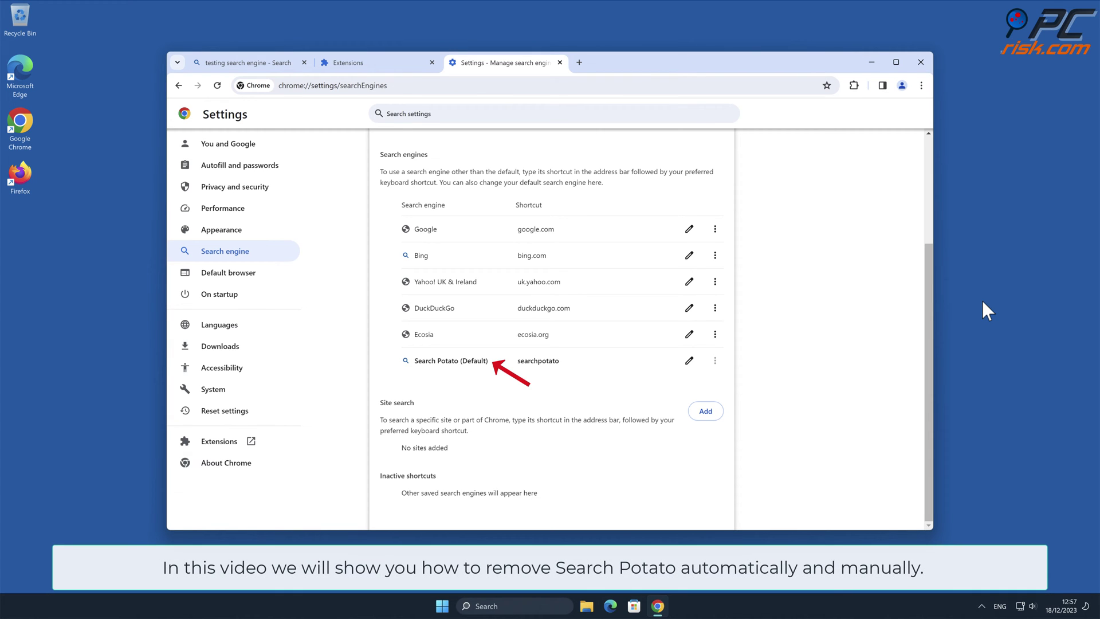
pyautogui.click(923, 68)
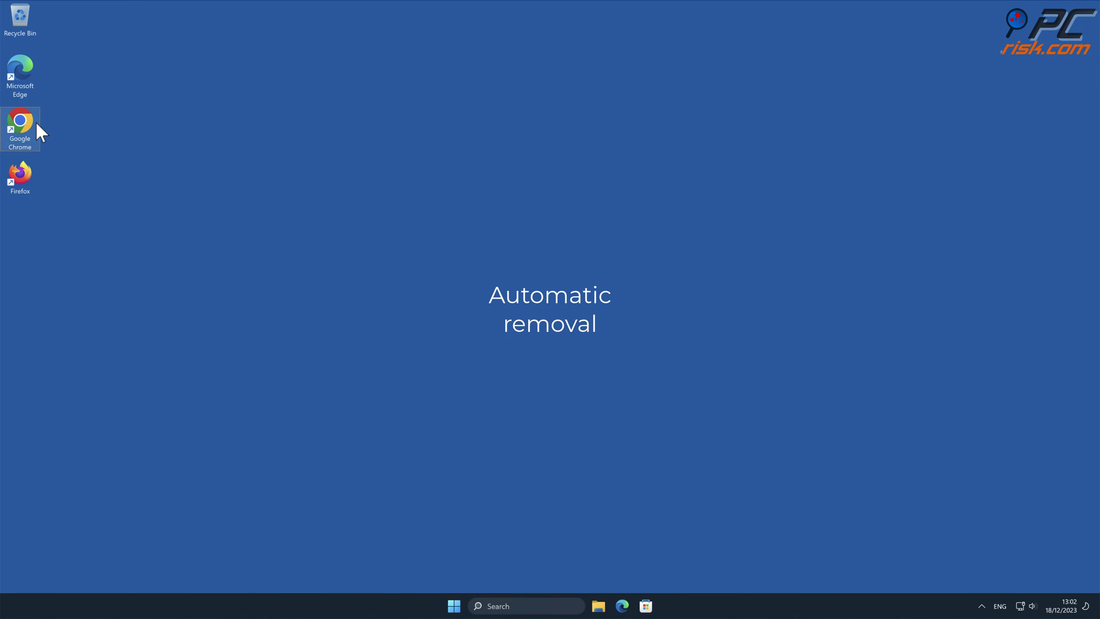
pyautogui.doubleClick(24, 121)
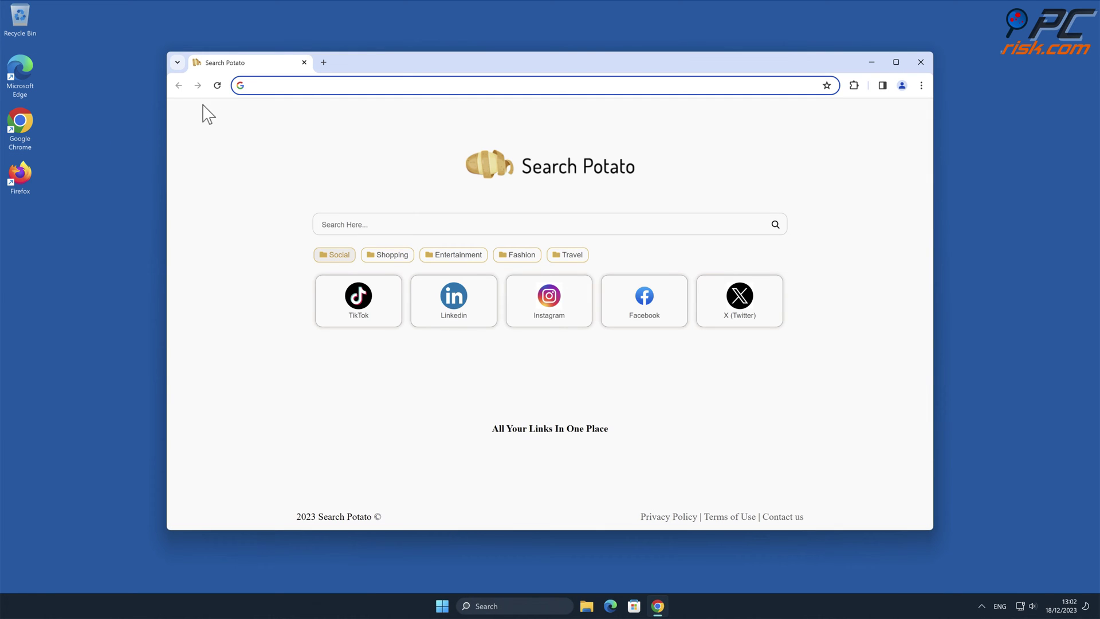
pyautogui.write('www.comb')
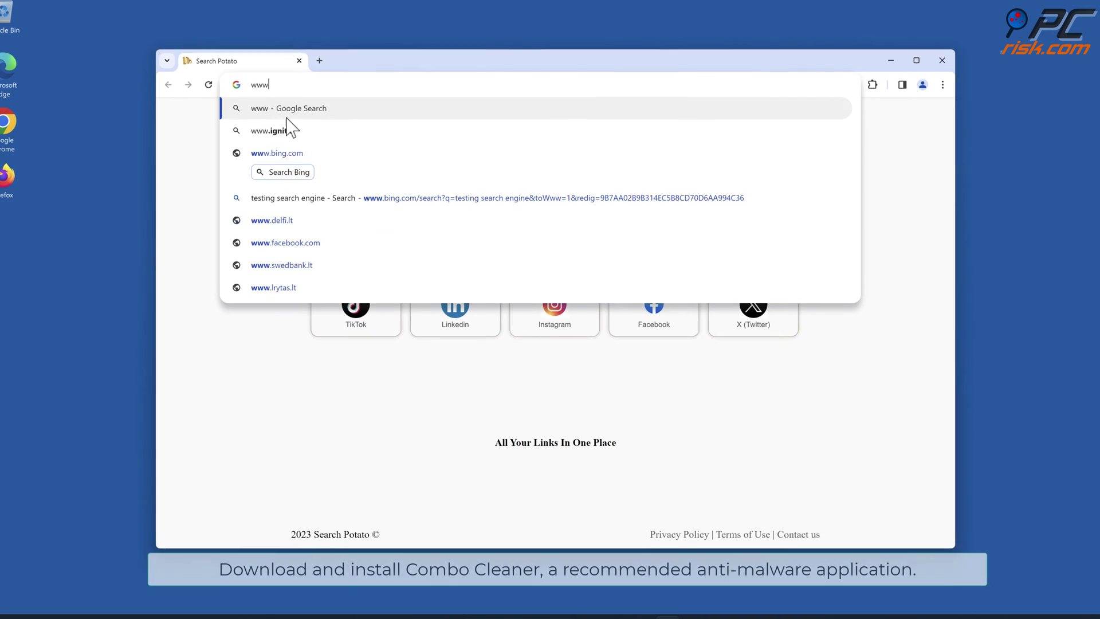
pyautogui.write('ocleaner.com')
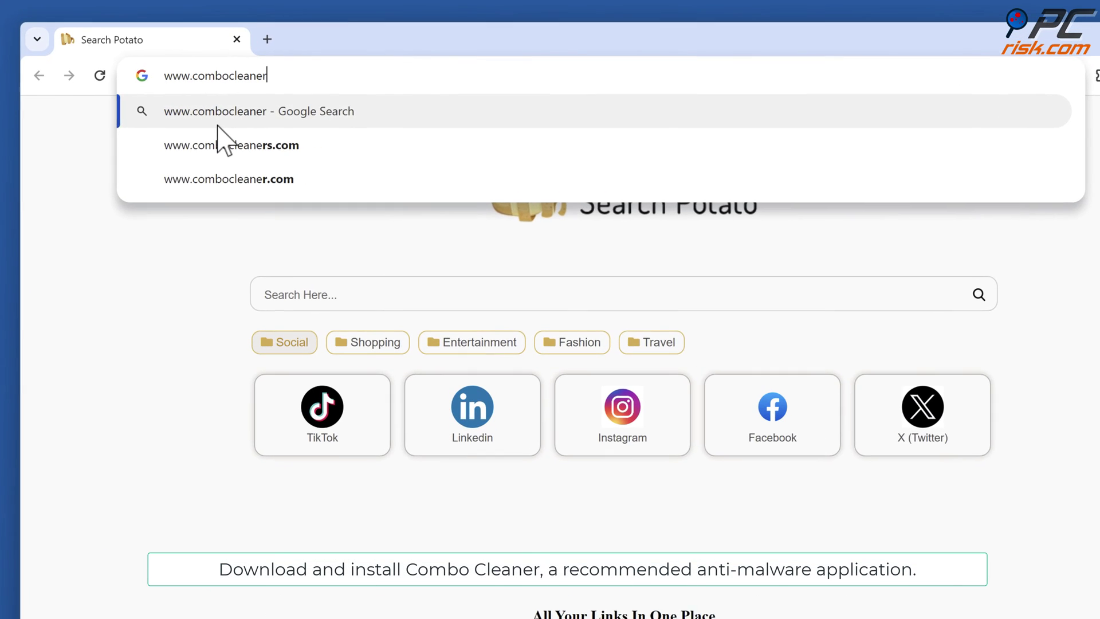
pyautogui.press('Return')
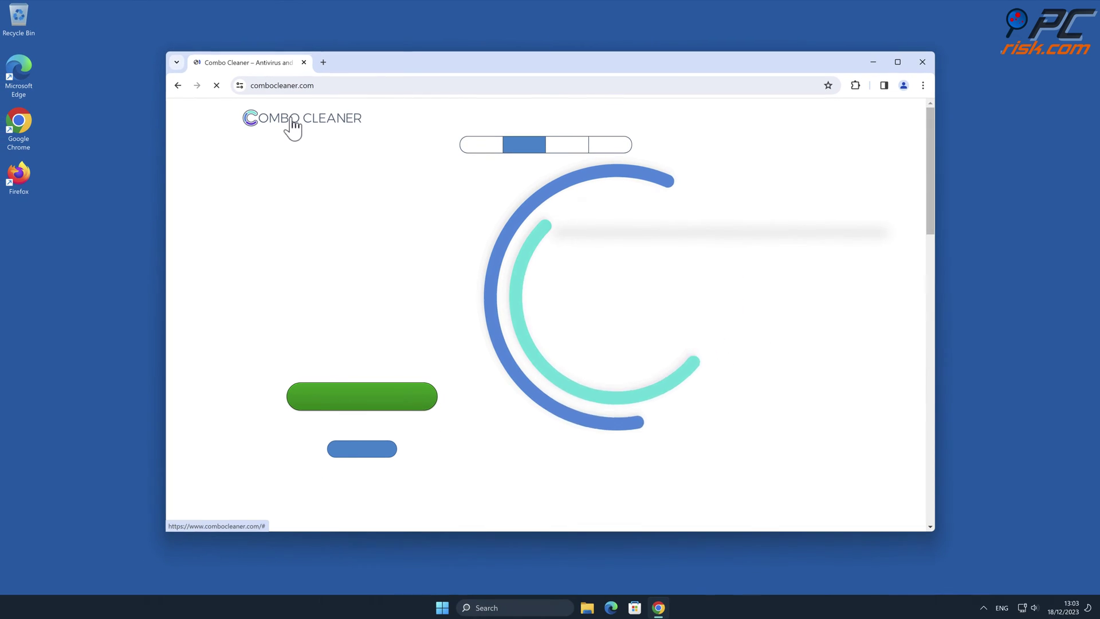
pyautogui.click(423, 404)
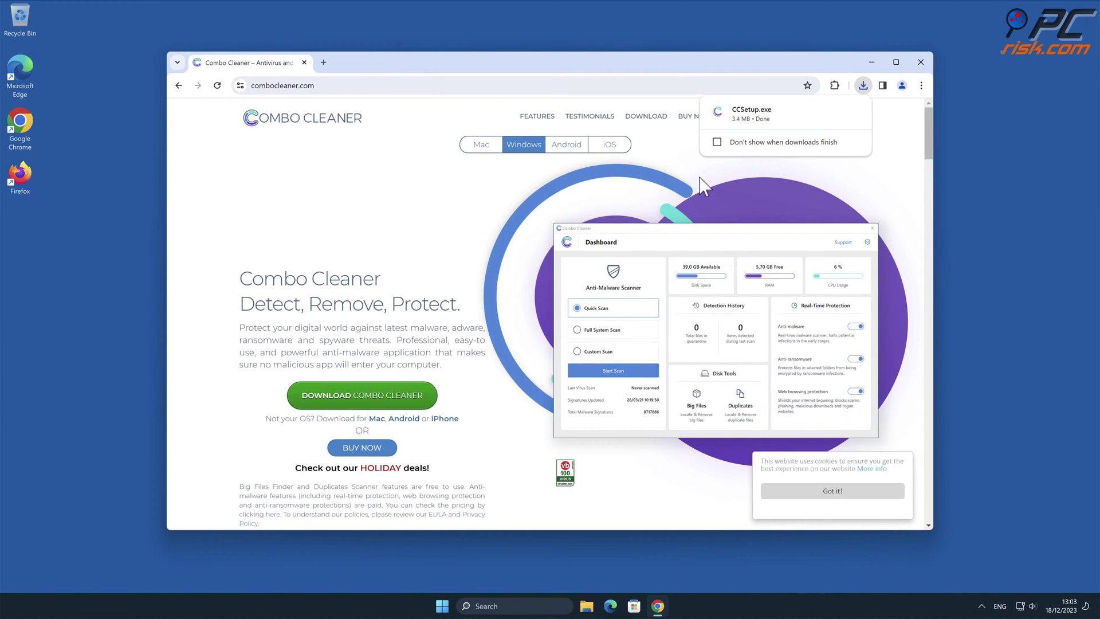
# - Run CCSetup.exe to install Combo Cleaner with the default options, launch it with the initial computer scan, and close the browser
pyautogui.click(763, 117)
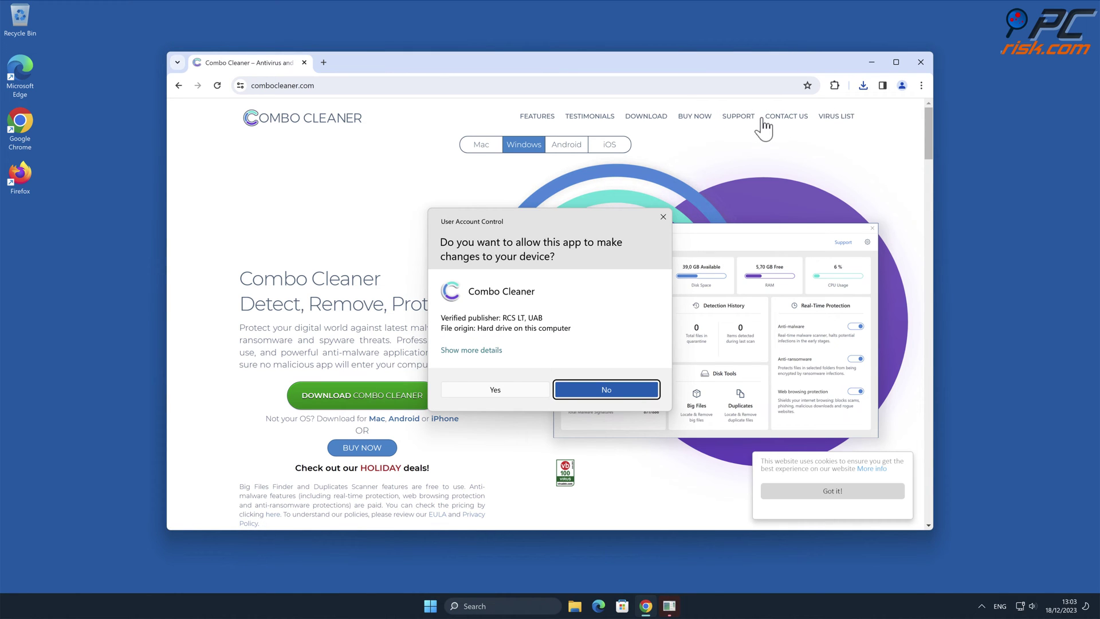
pyautogui.click(496, 391)
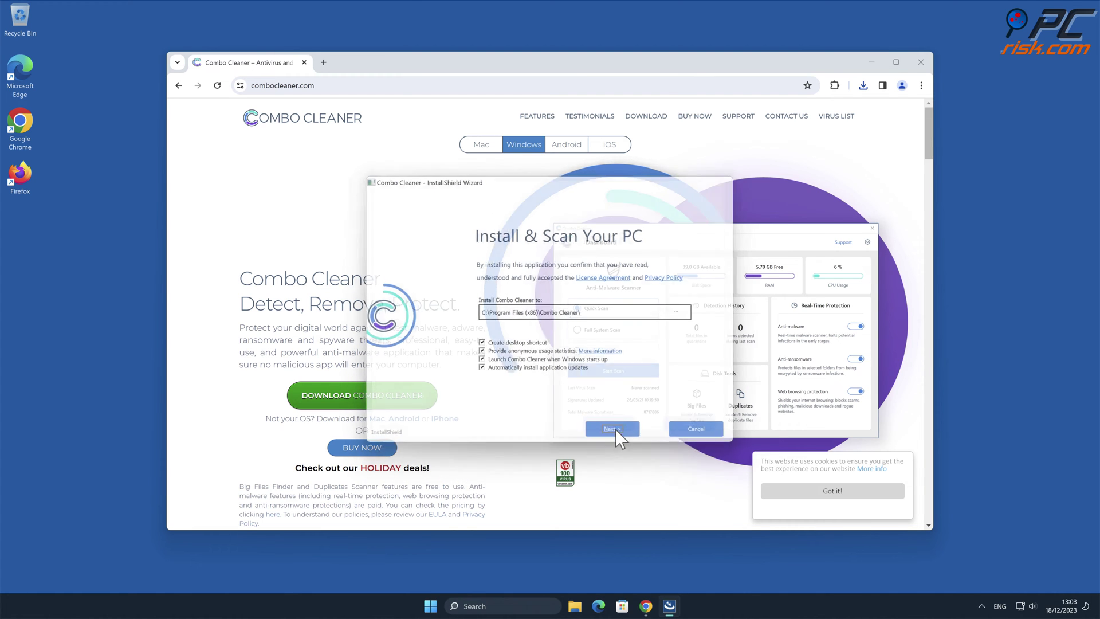
pyautogui.click(611, 429)
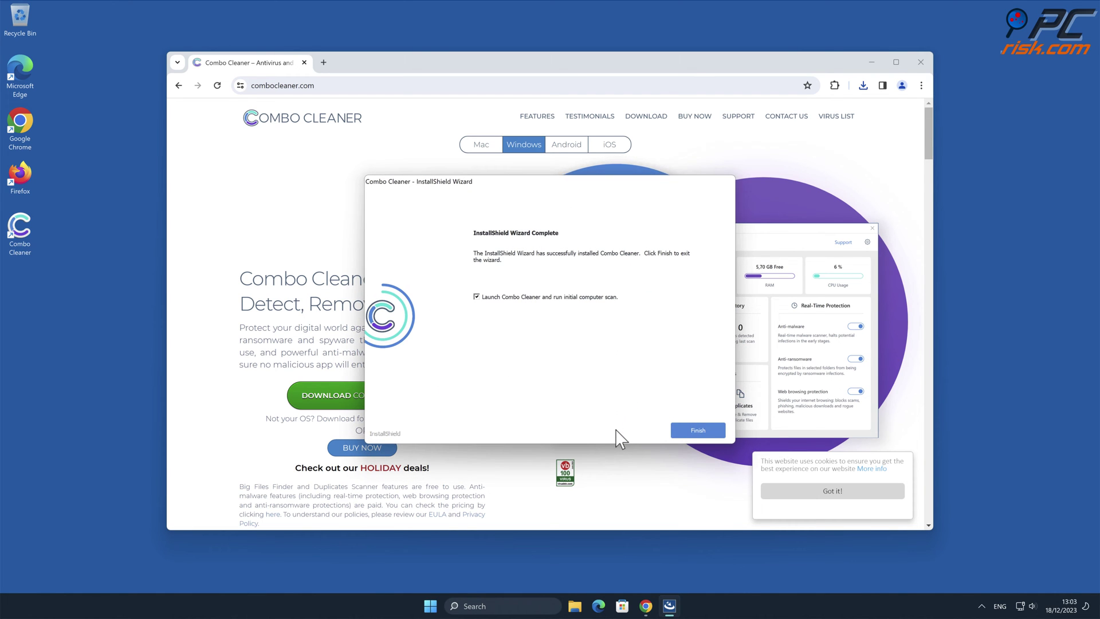
pyautogui.click(706, 428)
pyautogui.click(921, 62)
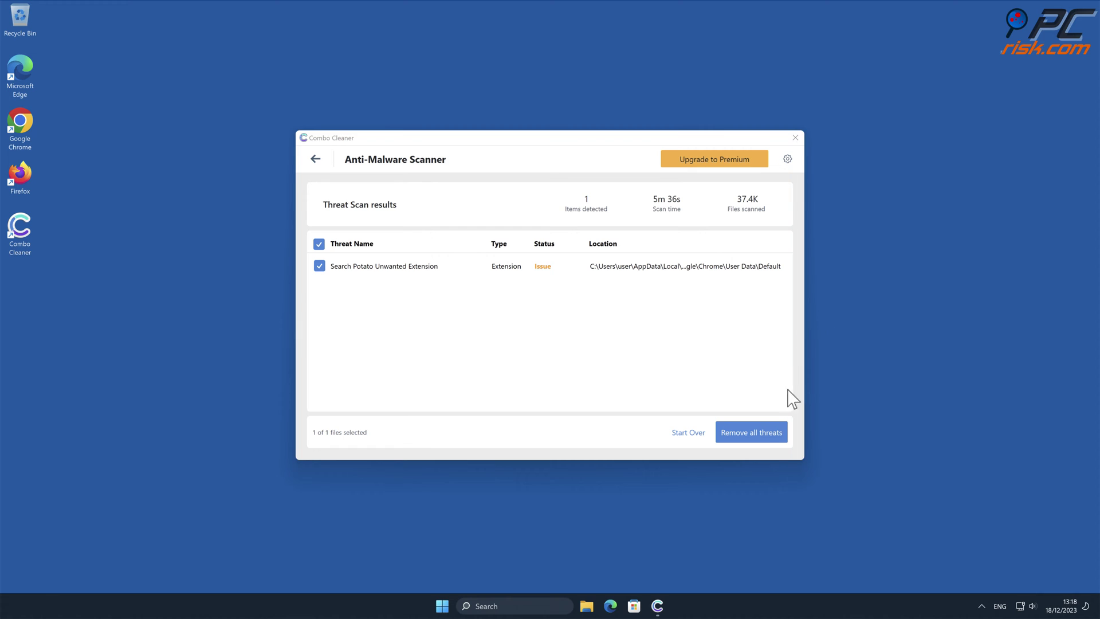
# - Request removal of all detected threats and activate Combo Cleaner Premium with the activation key
pyautogui.click(767, 434)
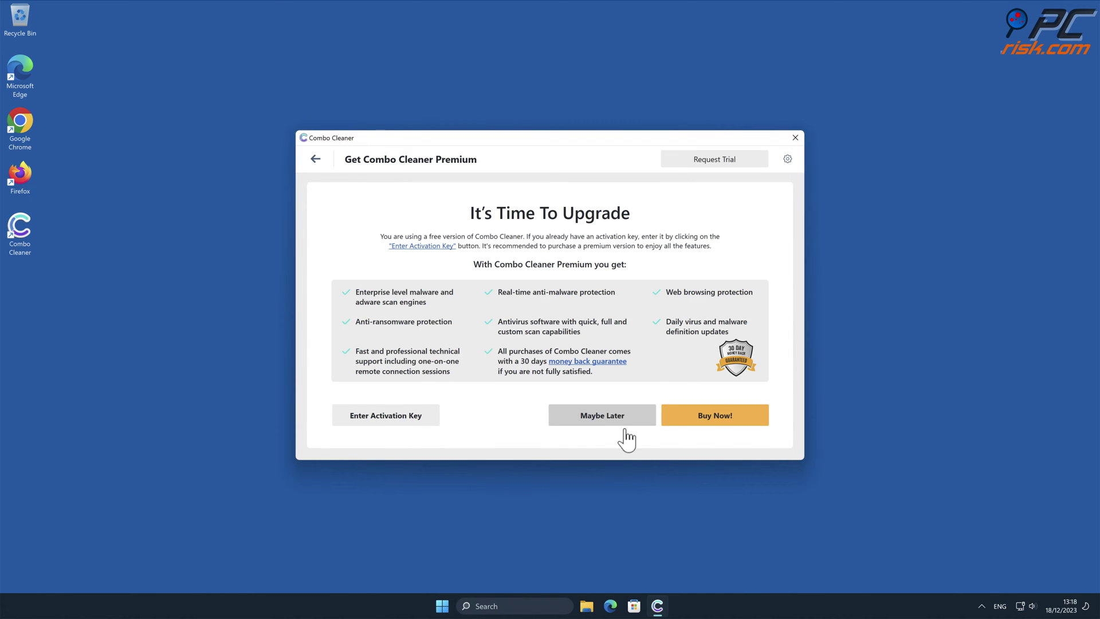
pyautogui.click(414, 419)
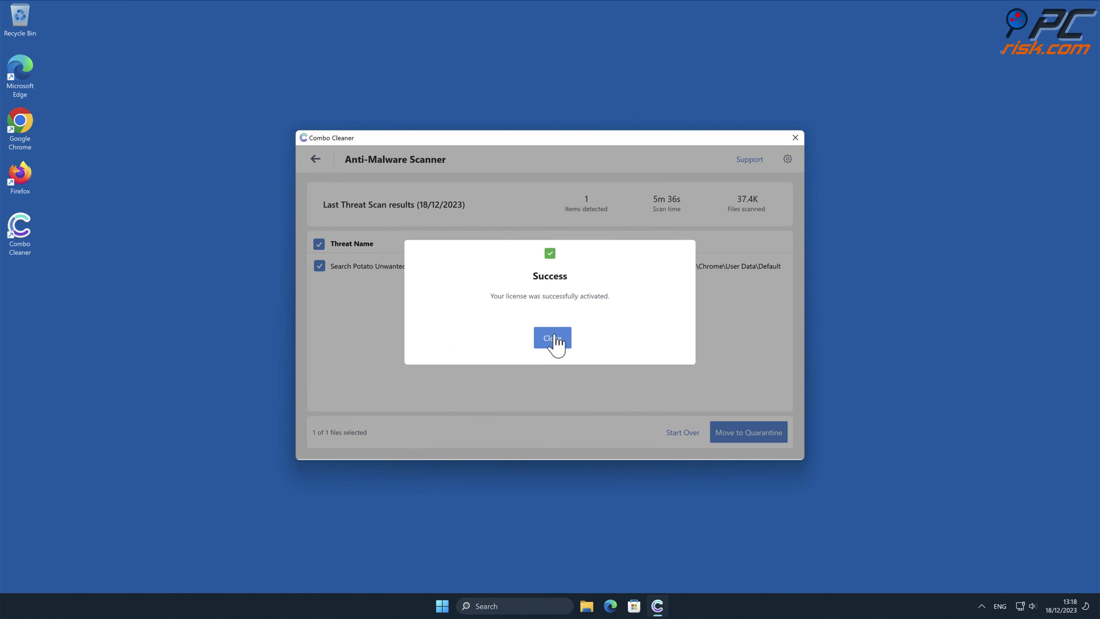
pyautogui.click(553, 339)
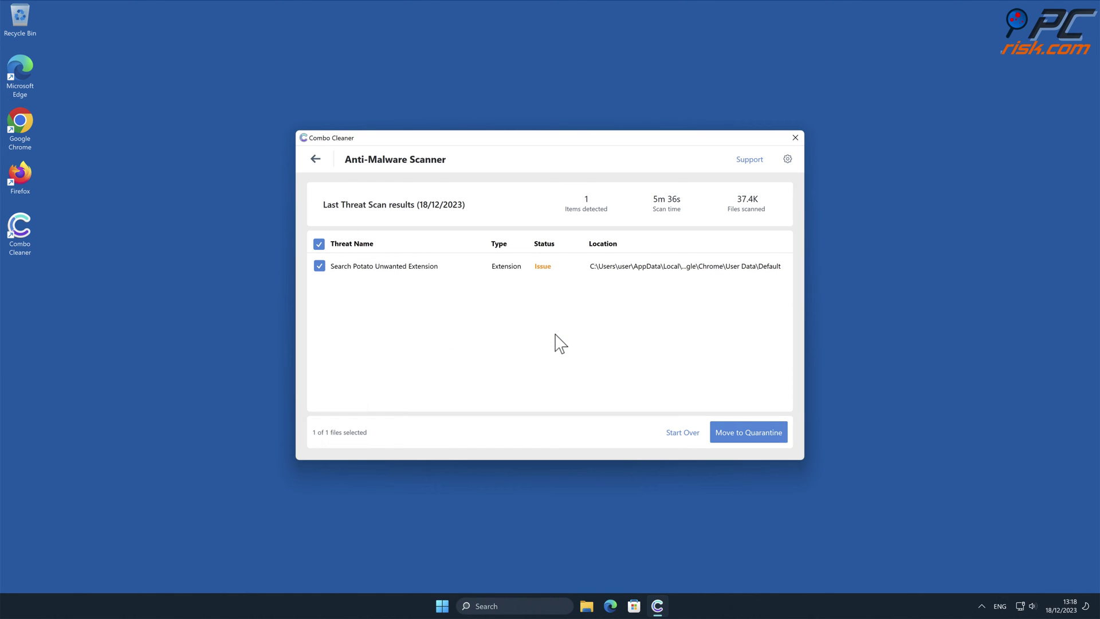
# - Move the Search Potato Unwanted Extension to quarantine, dismiss the scan summary, and close Combo Cleaner
pyautogui.click(769, 437)
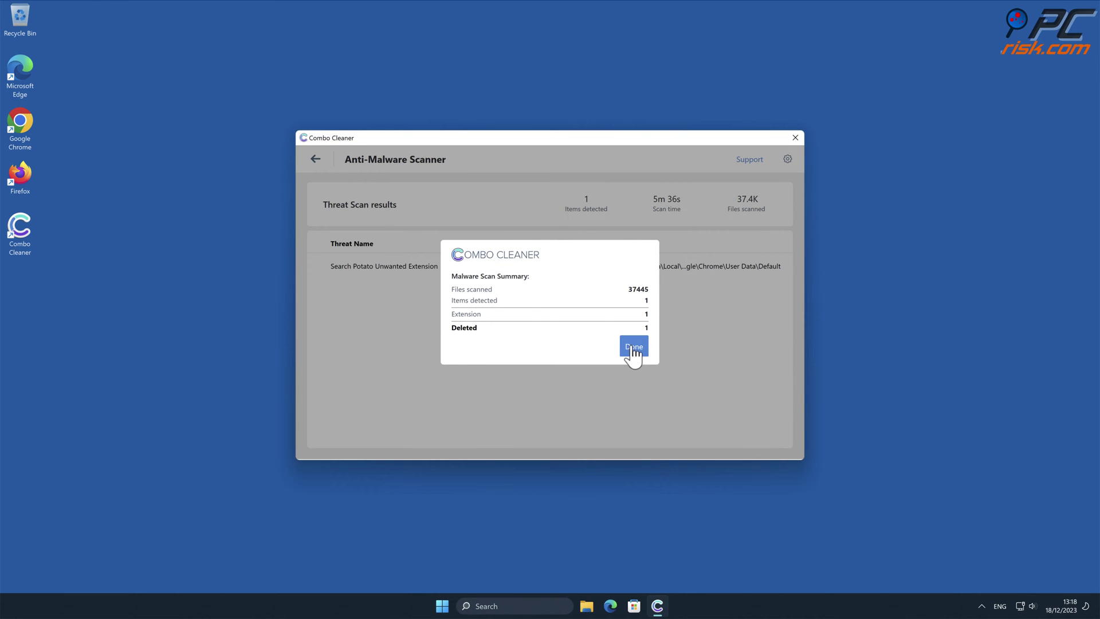
pyautogui.click(634, 347)
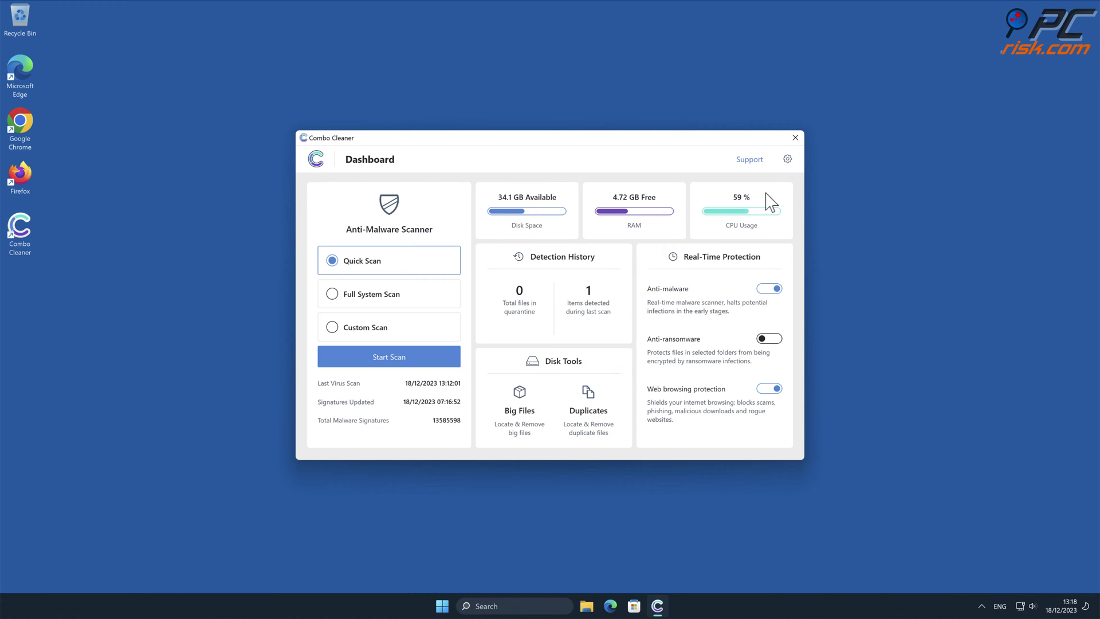
pyautogui.click(795, 137)
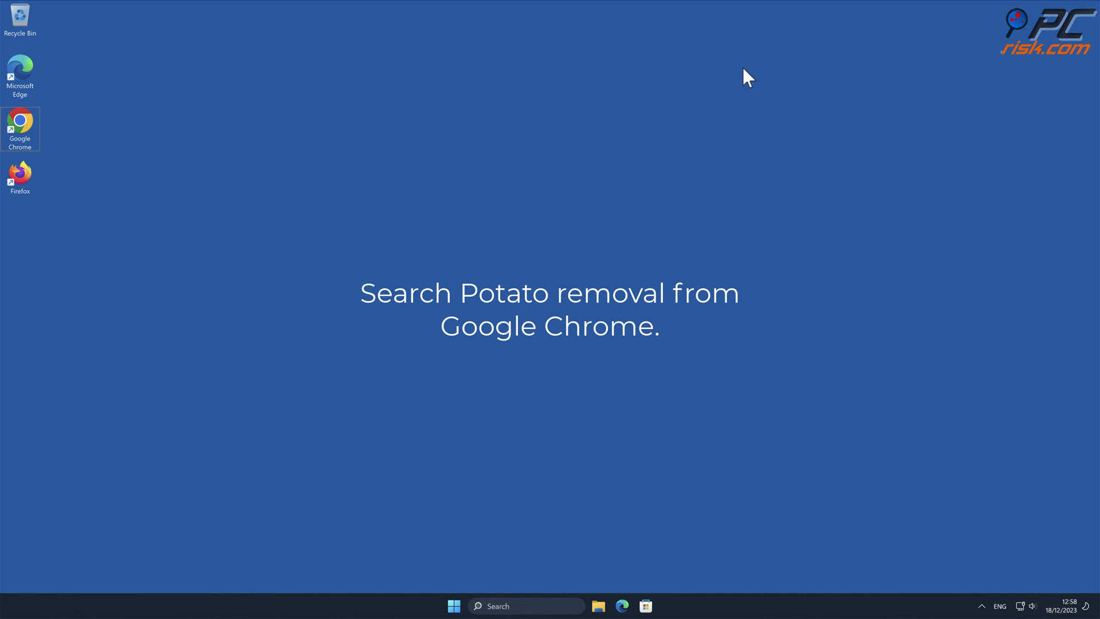
# - Open Google Chrome's extension management page and remove the Search Potato extension
pyautogui.doubleClick(15, 121)
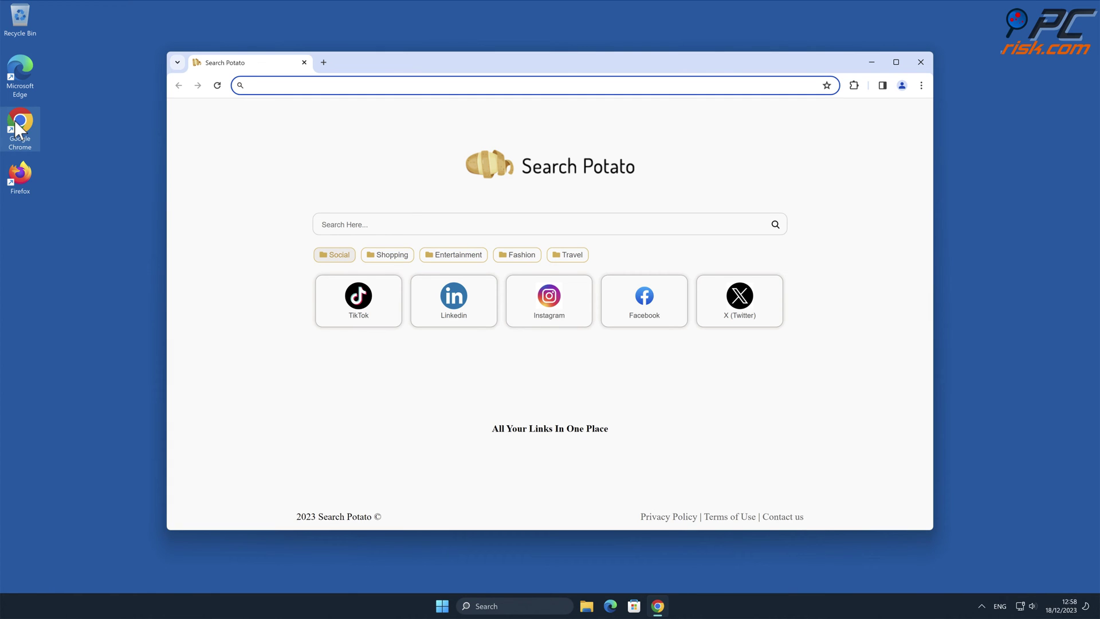
pyautogui.click(1022, 211)
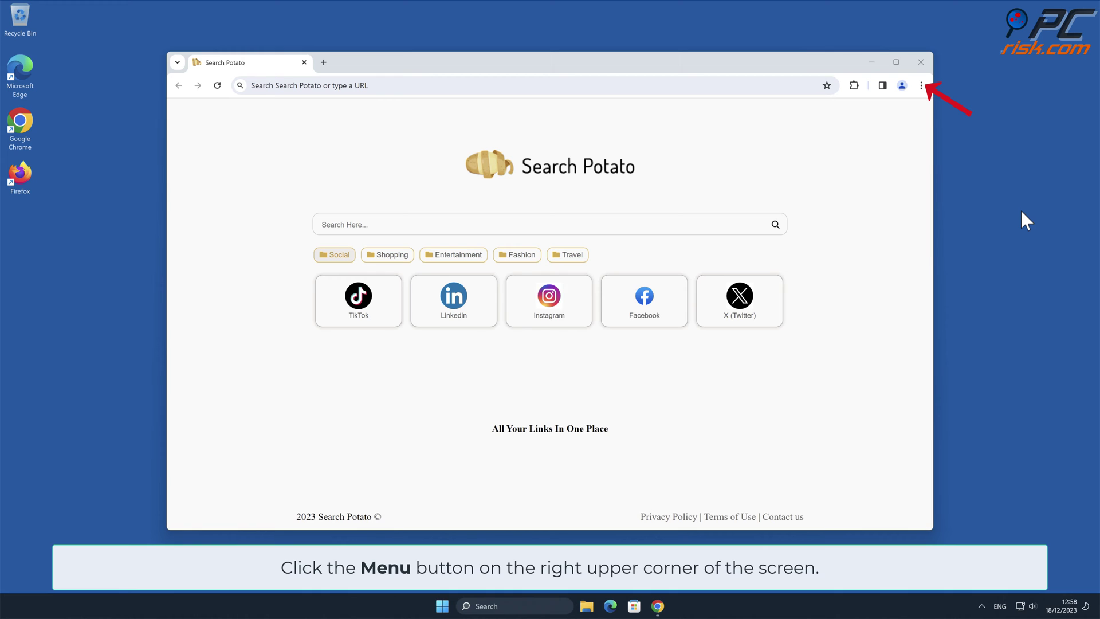
pyautogui.click(921, 85)
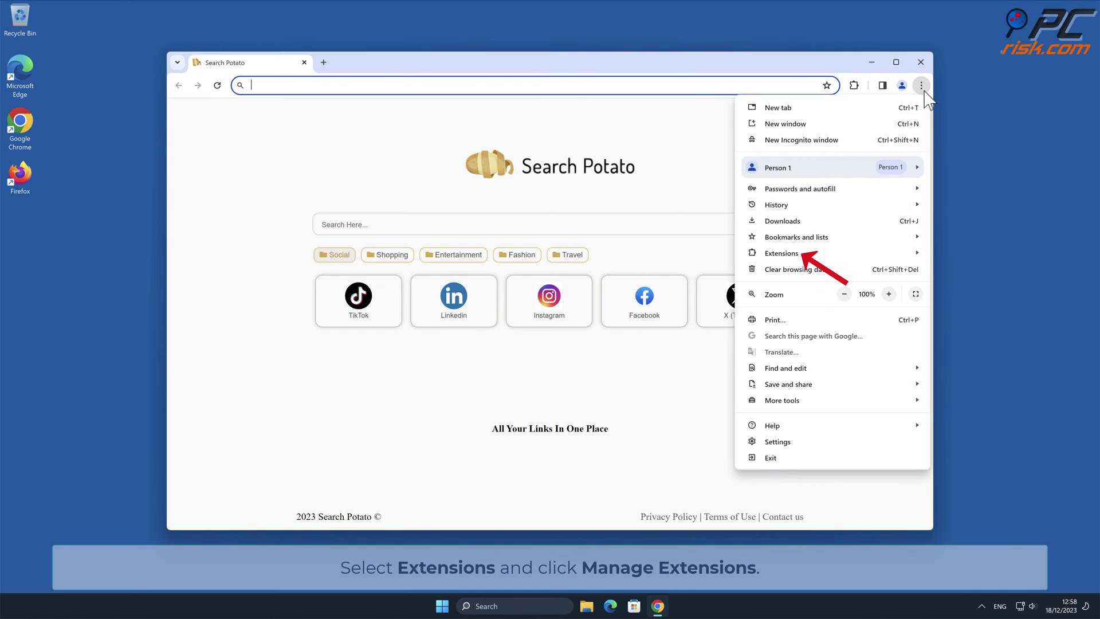
pyautogui.moveTo(810, 259)
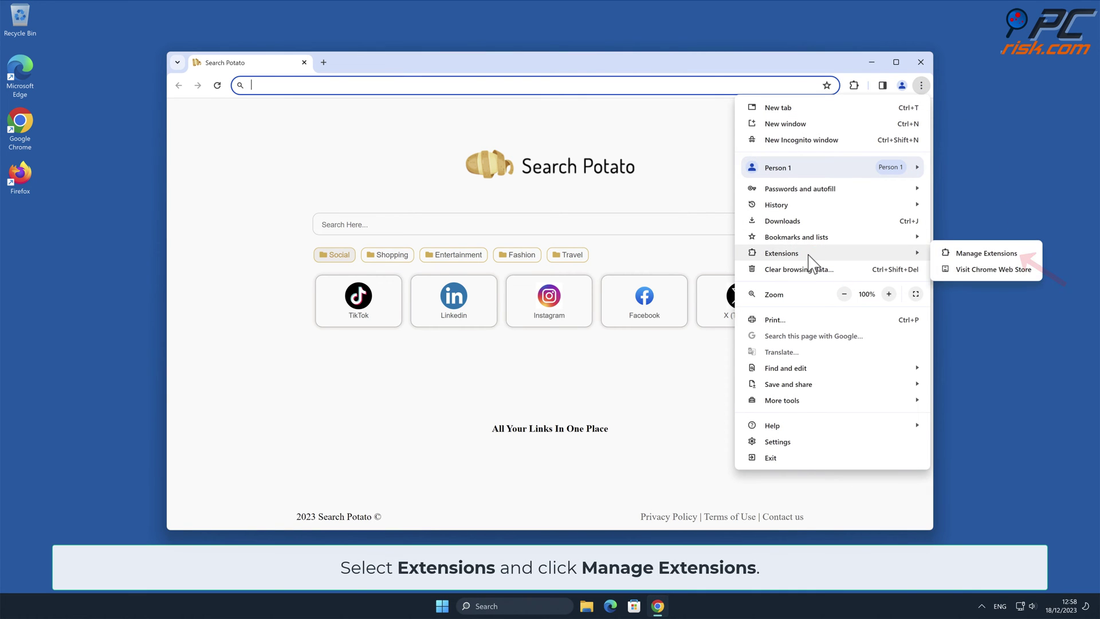
pyautogui.click(970, 254)
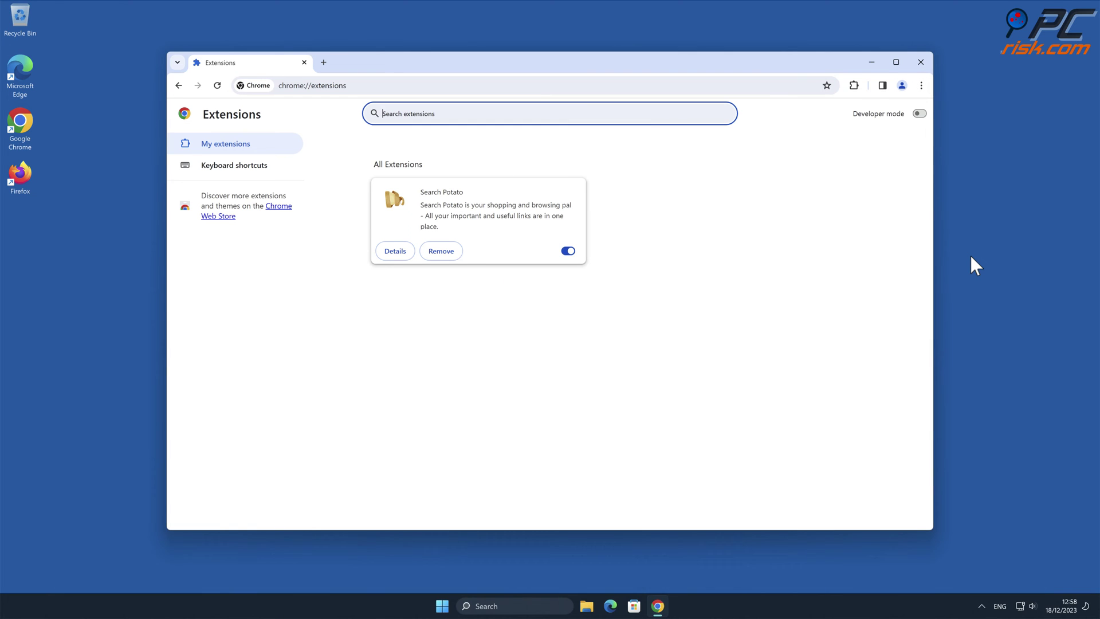
pyautogui.click(437, 253)
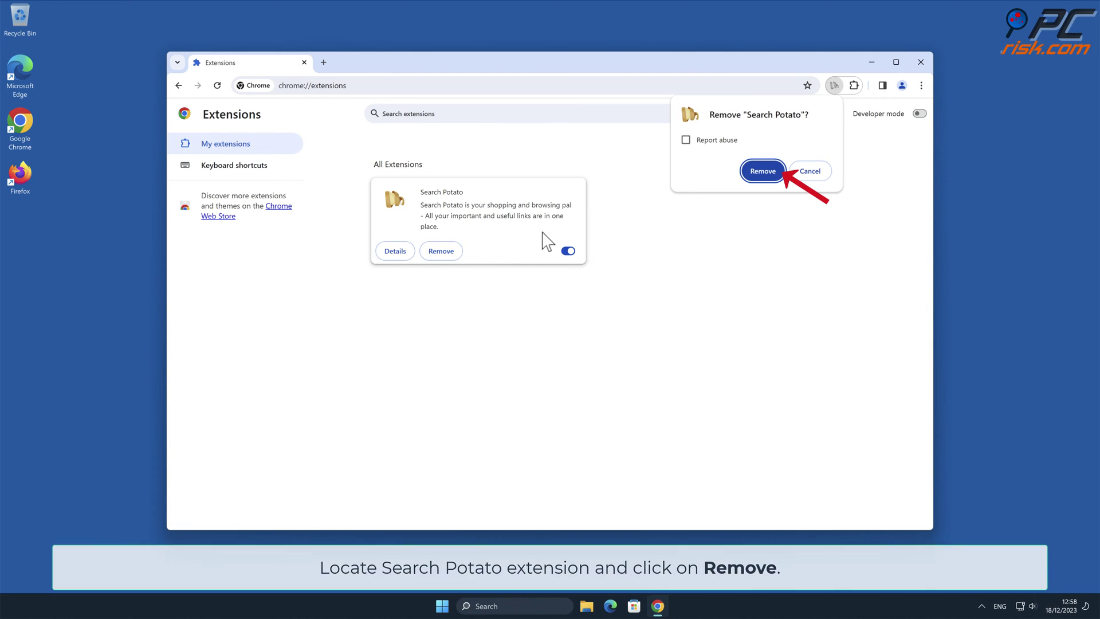
pyautogui.click(772, 175)
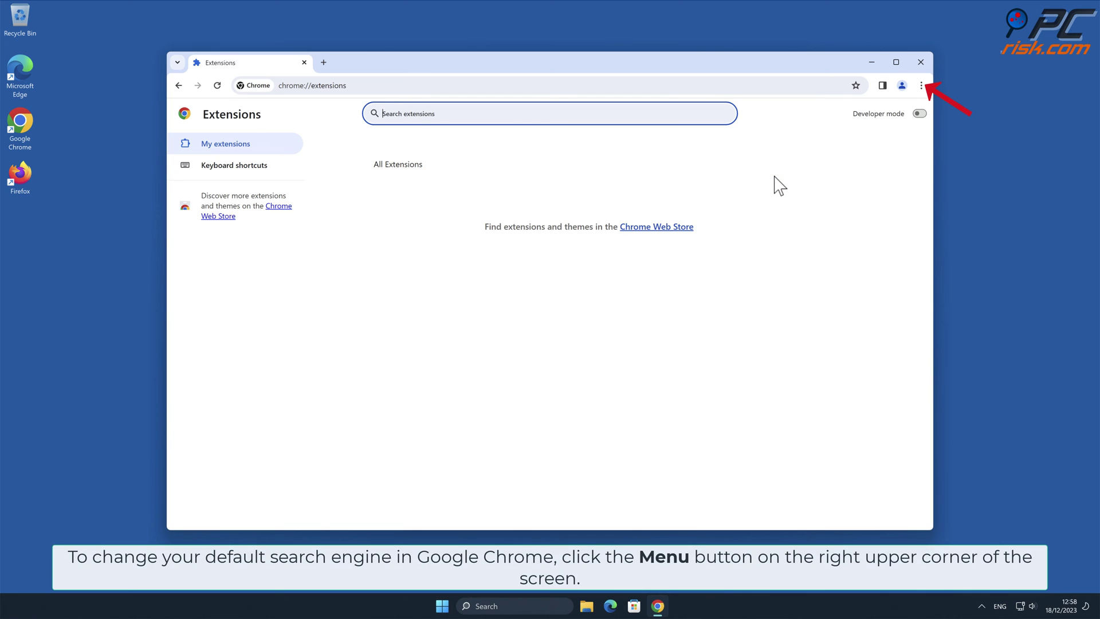
# - In Chrome's search engine settings, make Google the default search engine and delete the Search Potato site search entry
pyautogui.click(921, 86)
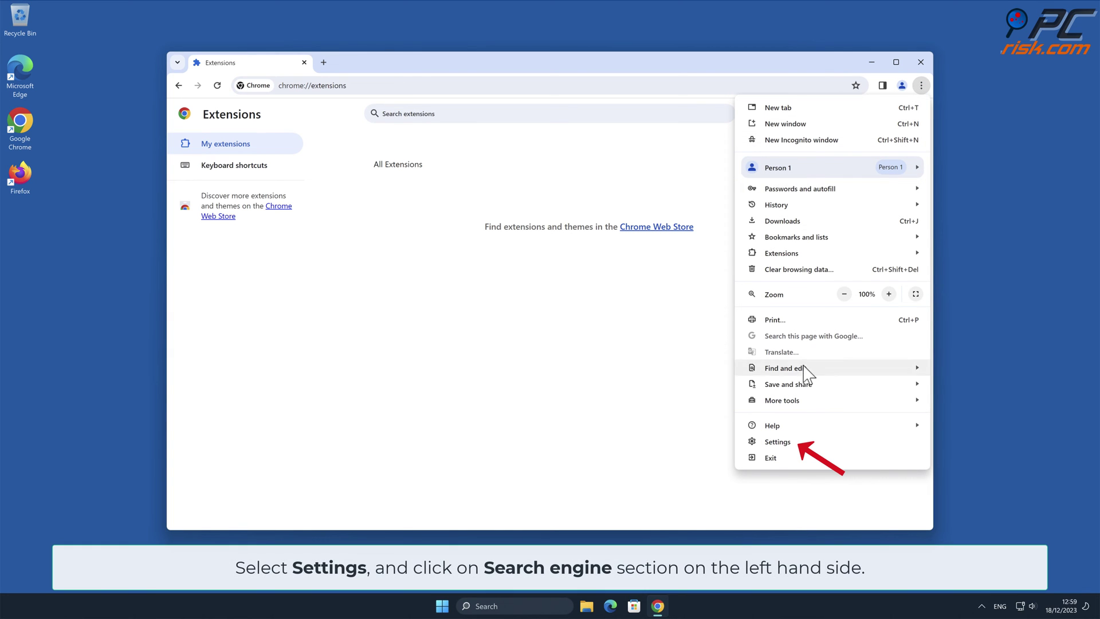
pyautogui.click(791, 442)
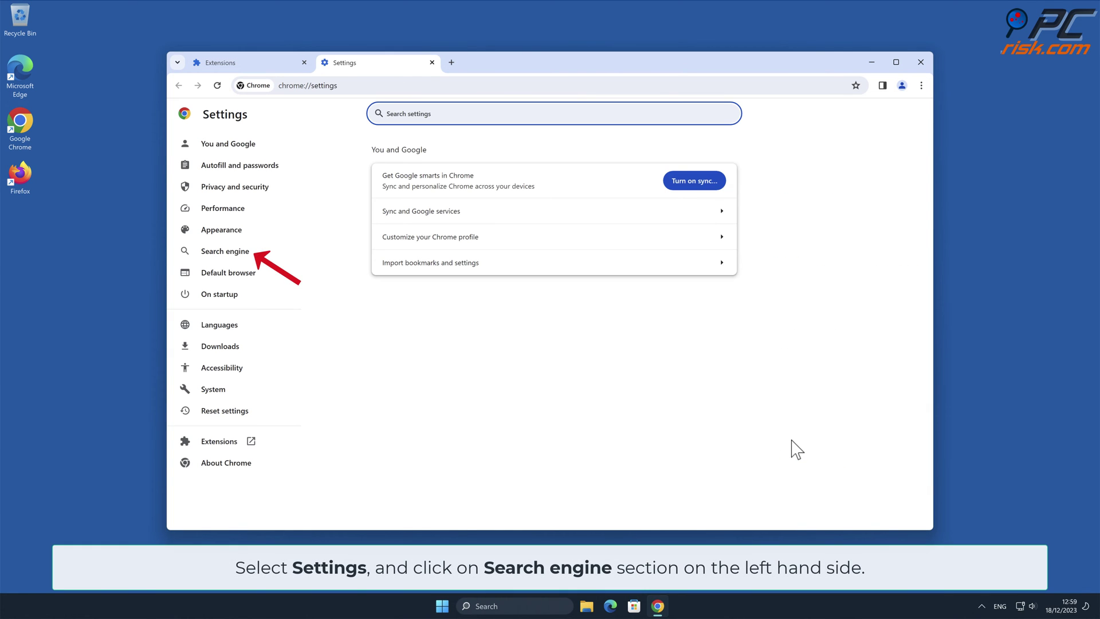
pyautogui.click(246, 253)
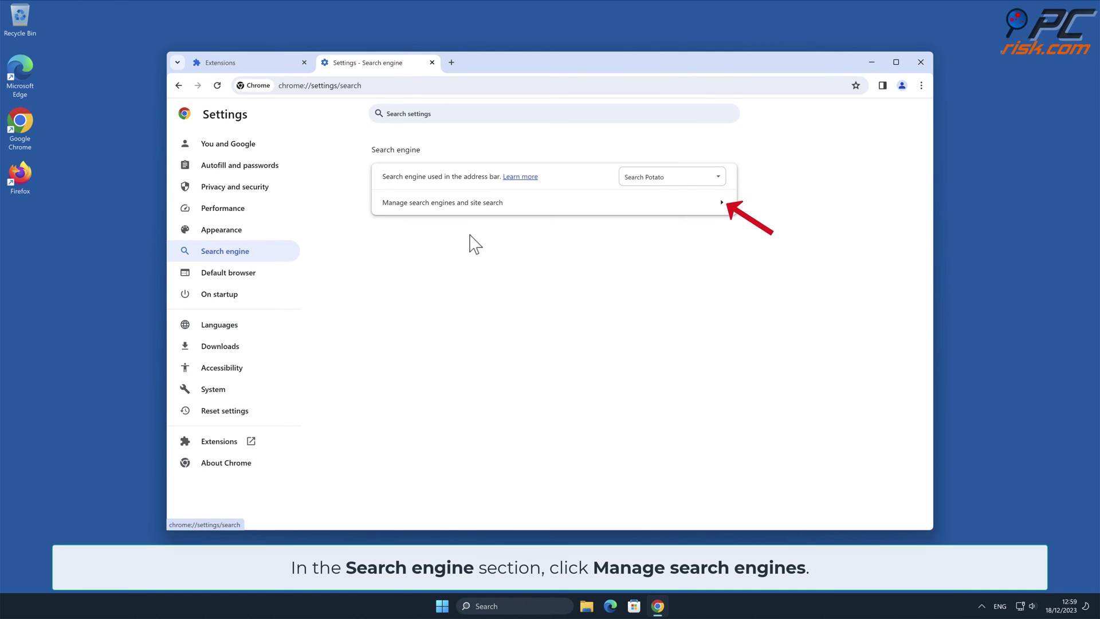
pyautogui.click(719, 204)
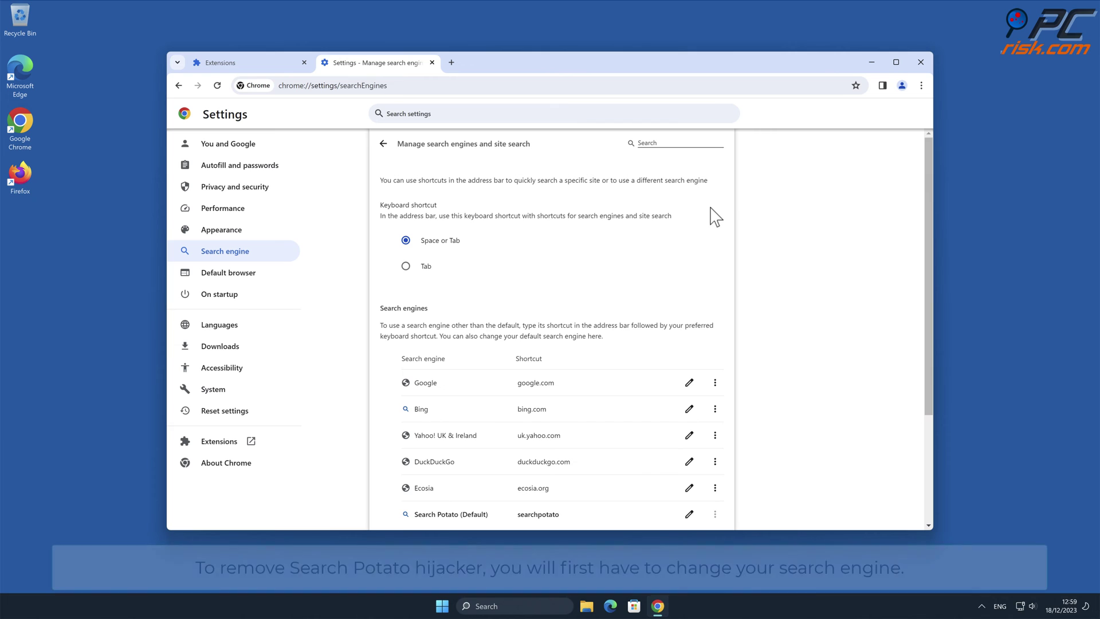
pyautogui.moveTo(928, 261); pyautogui.dragTo(928, 290)
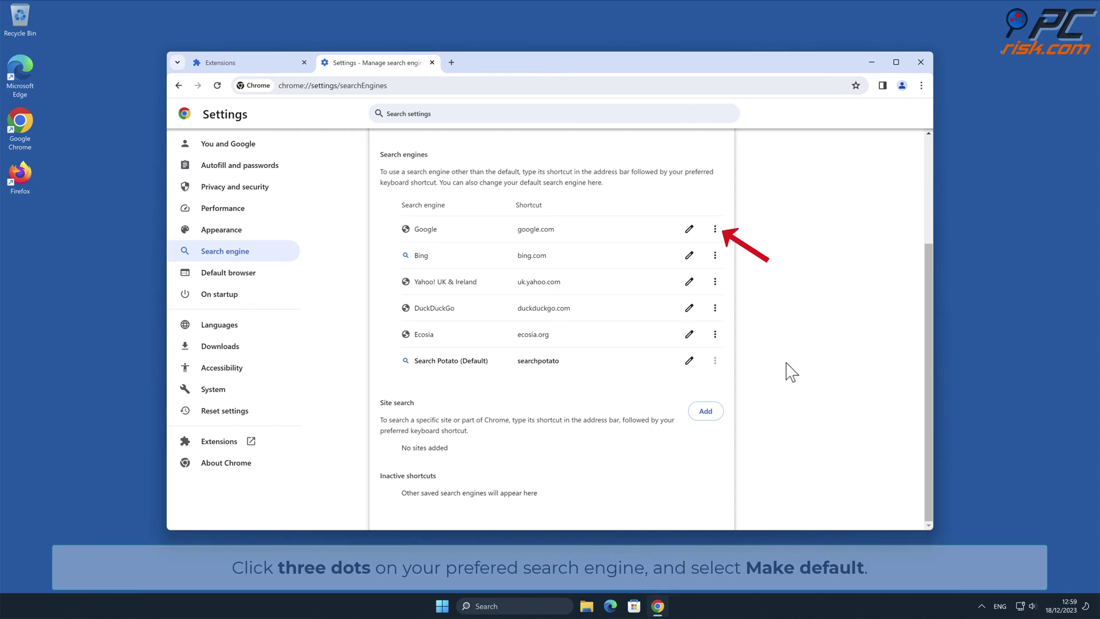
pyautogui.click(714, 229)
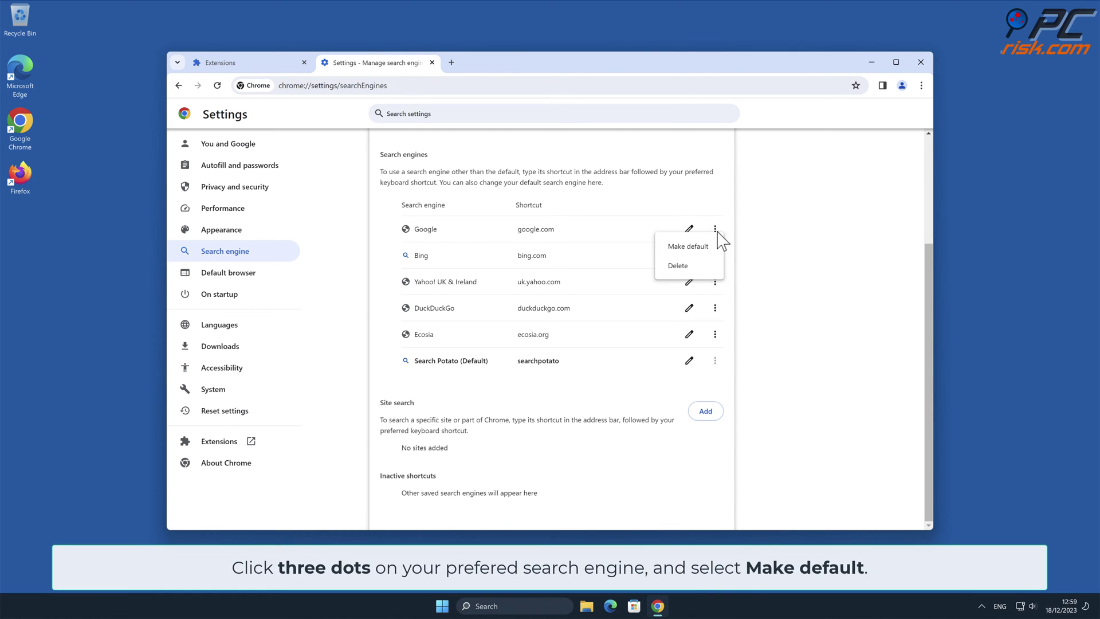
pyautogui.click(708, 246)
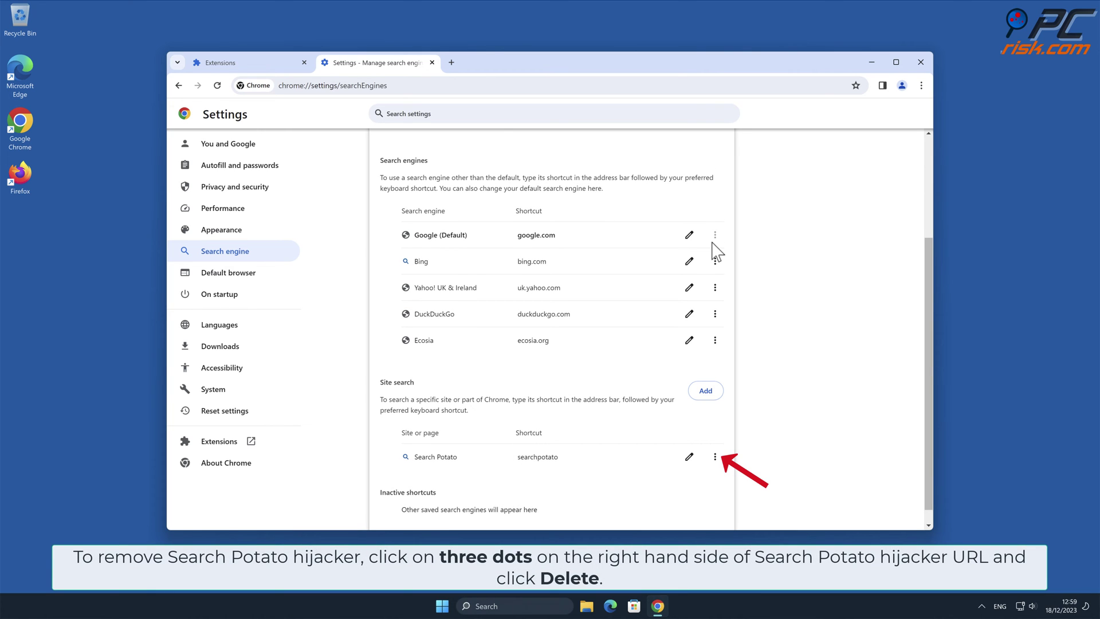
pyautogui.click(715, 456)
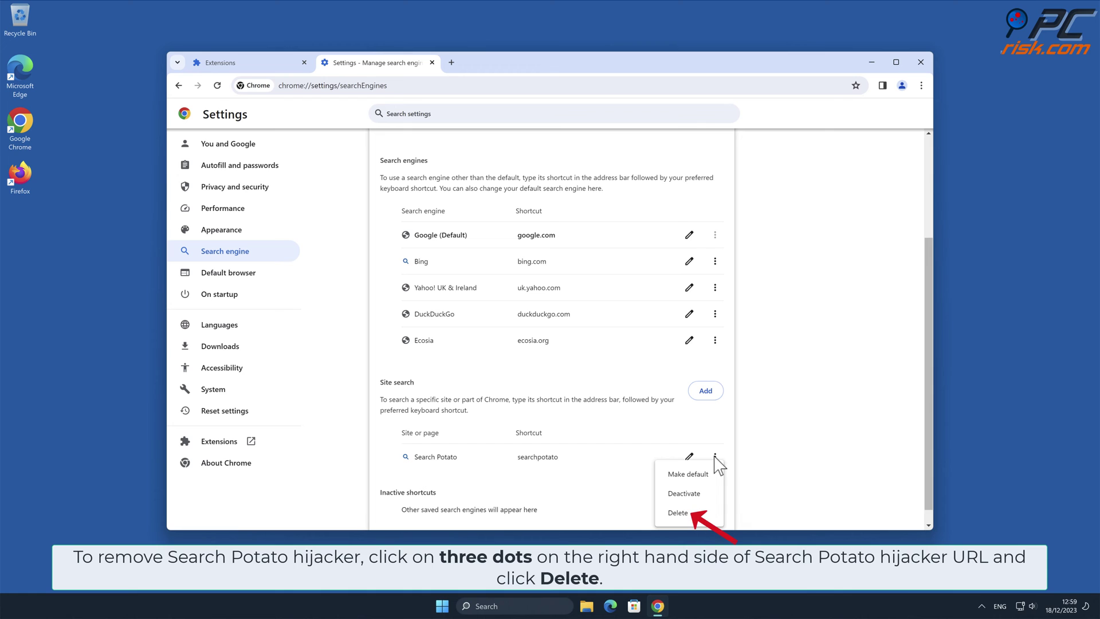
pyautogui.click(697, 515)
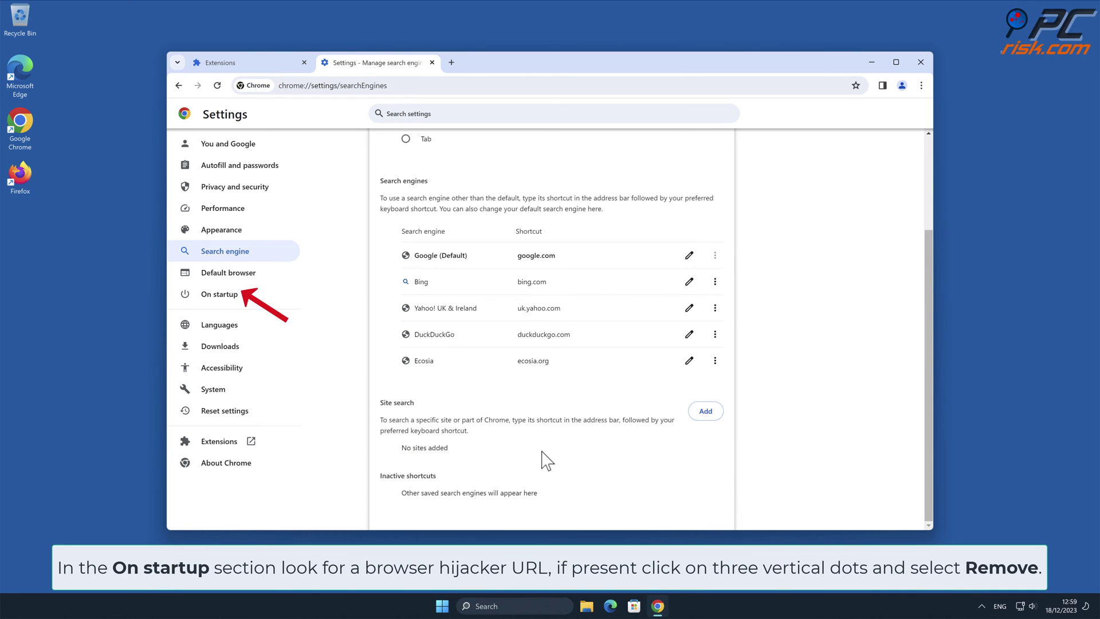
# - Remove search-potato.com from Chrome's startup pages and close the browser
pyautogui.click(238, 299)
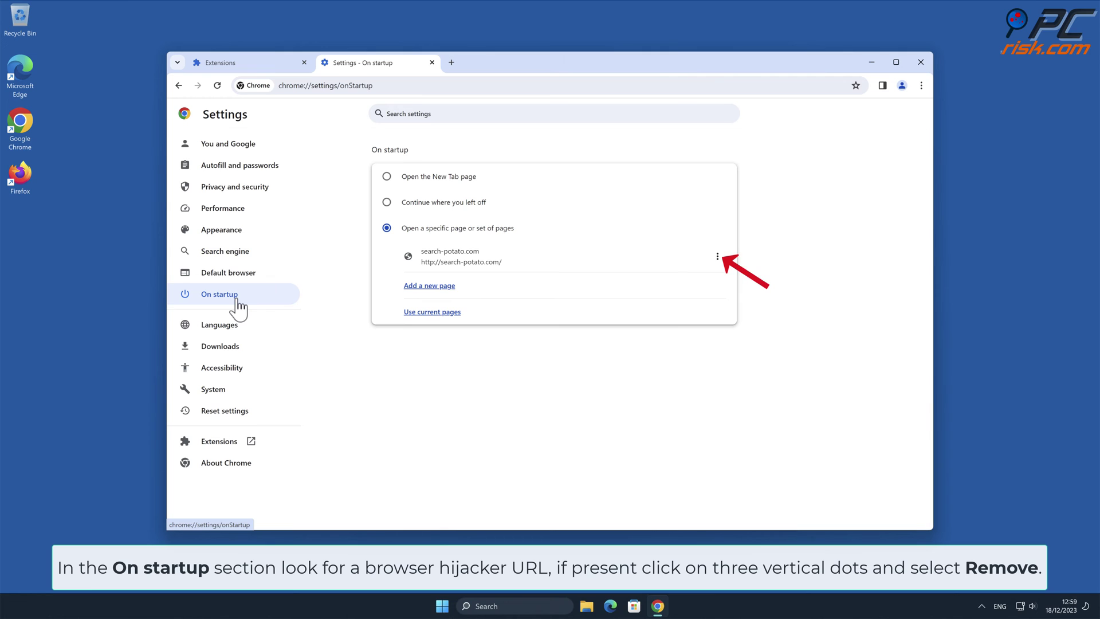
pyautogui.click(718, 256)
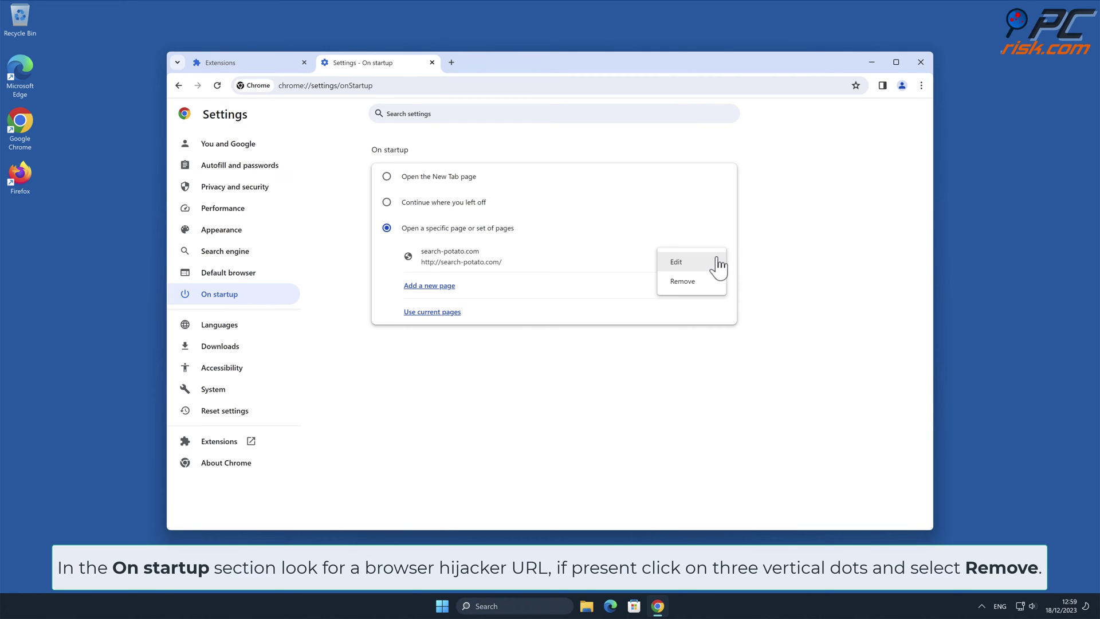
pyautogui.click(696, 281)
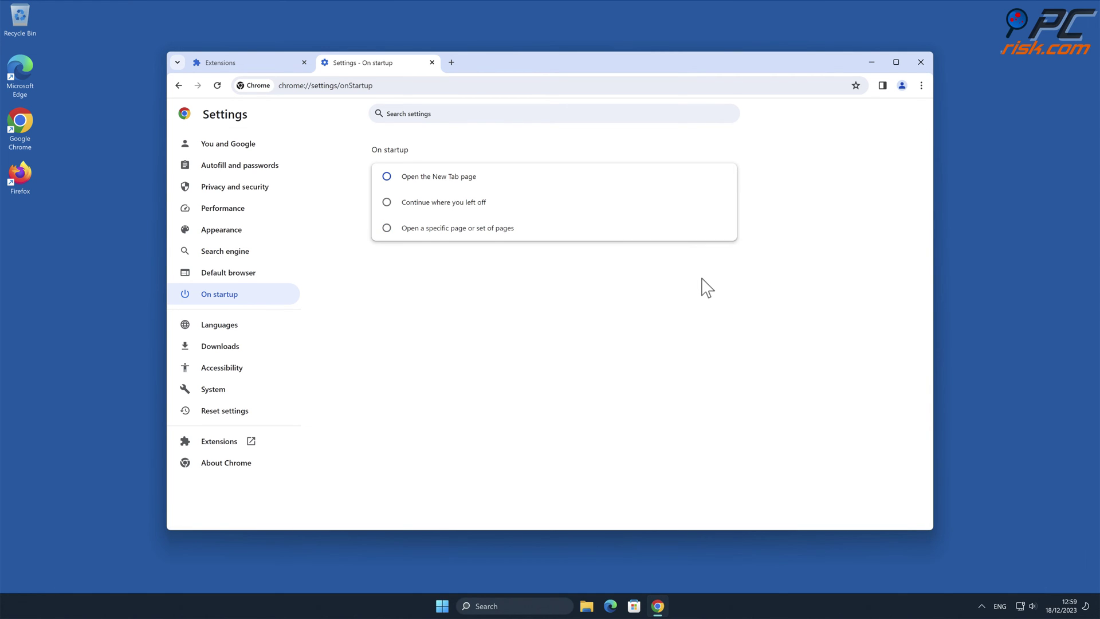
pyautogui.click(920, 63)
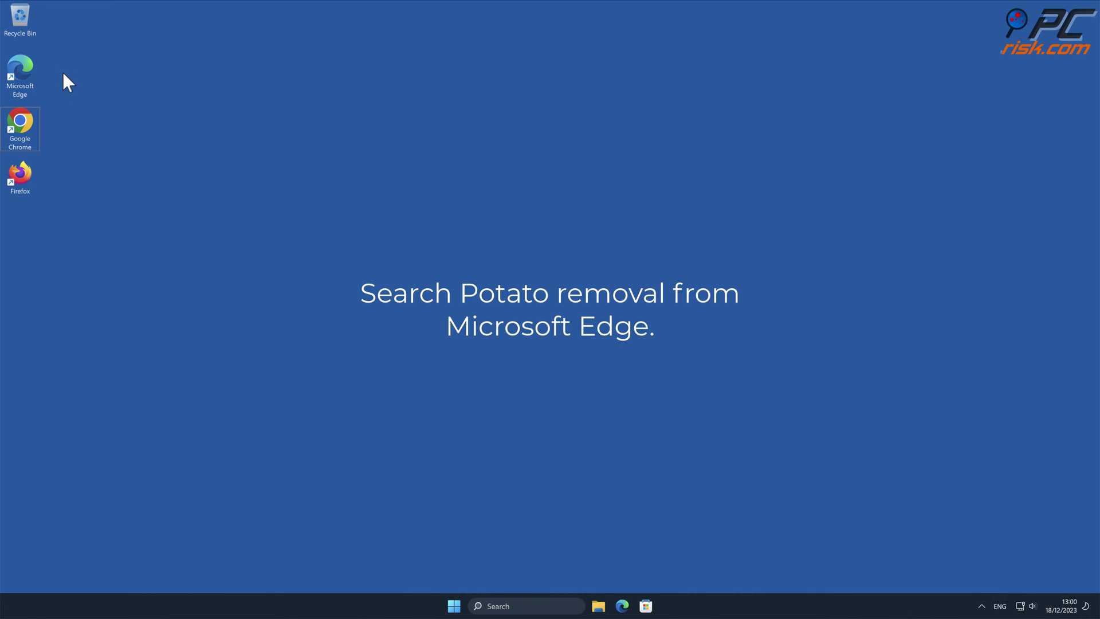
# - Switch to Microsoft Edge and remove the Search Potato extension from its installed extensions
pyautogui.doubleClick(27, 74)
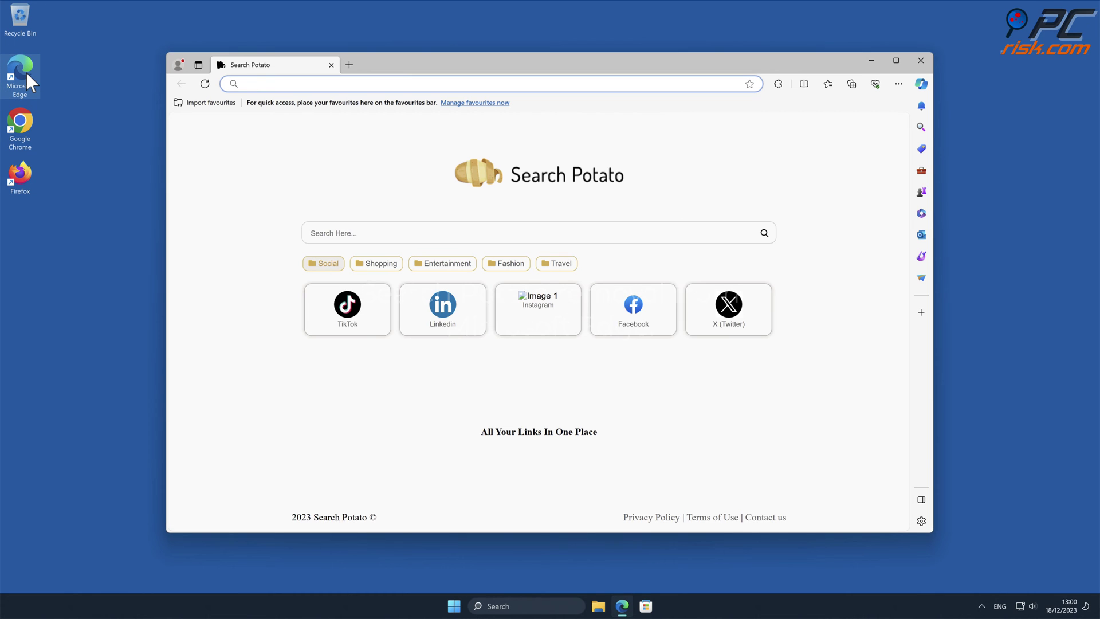
pyautogui.click(1010, 178)
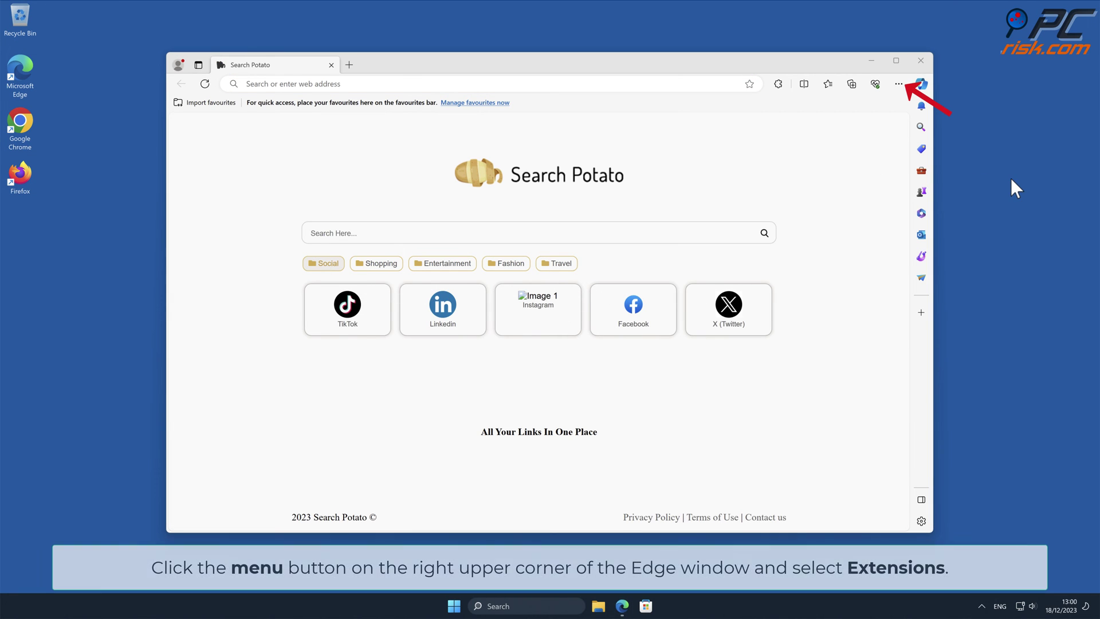
pyautogui.click(895, 86)
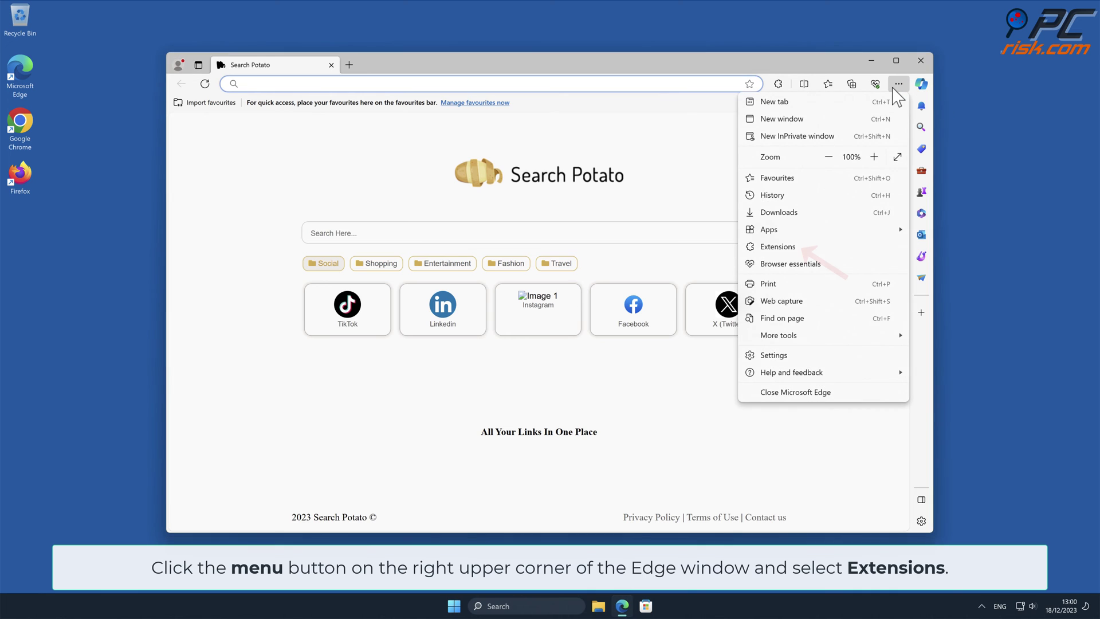
pyautogui.click(817, 247)
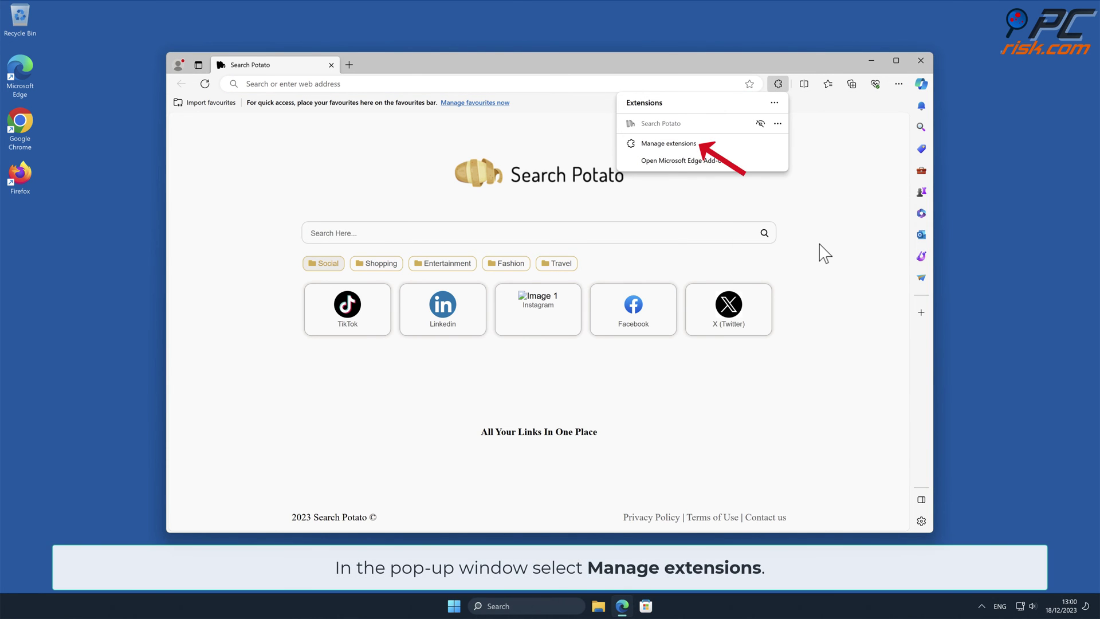
pyautogui.click(710, 144)
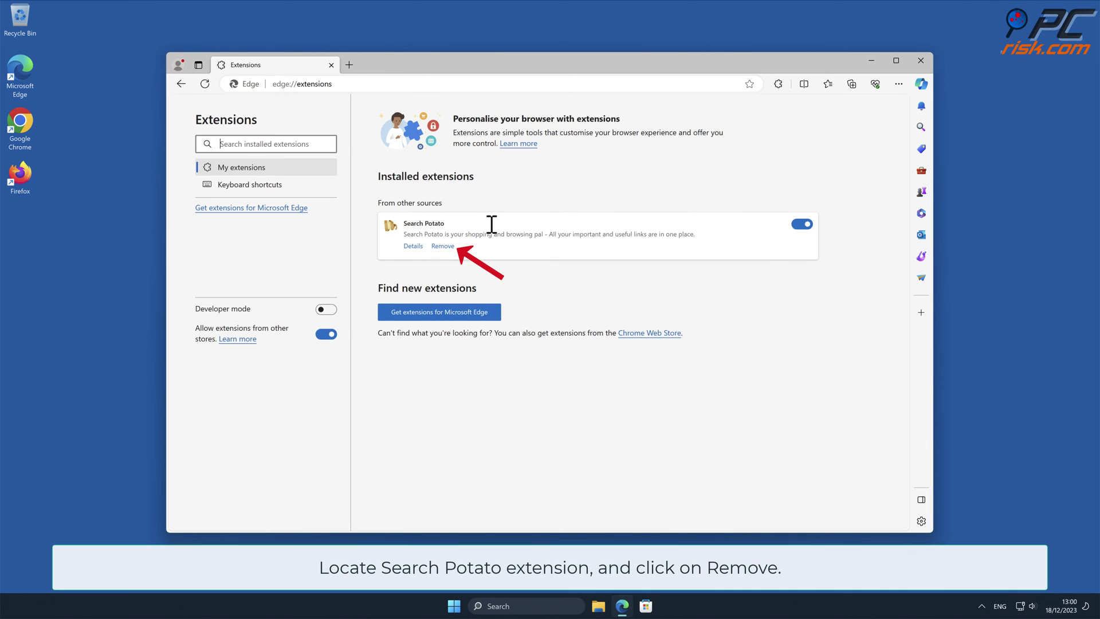
pyautogui.click(443, 245)
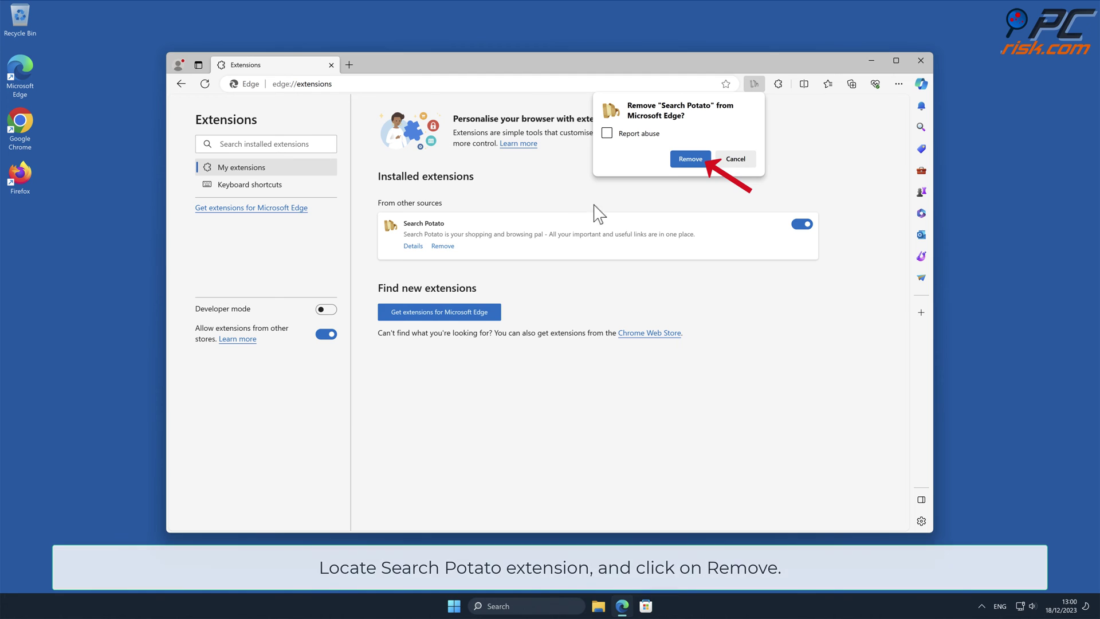
pyautogui.click(691, 161)
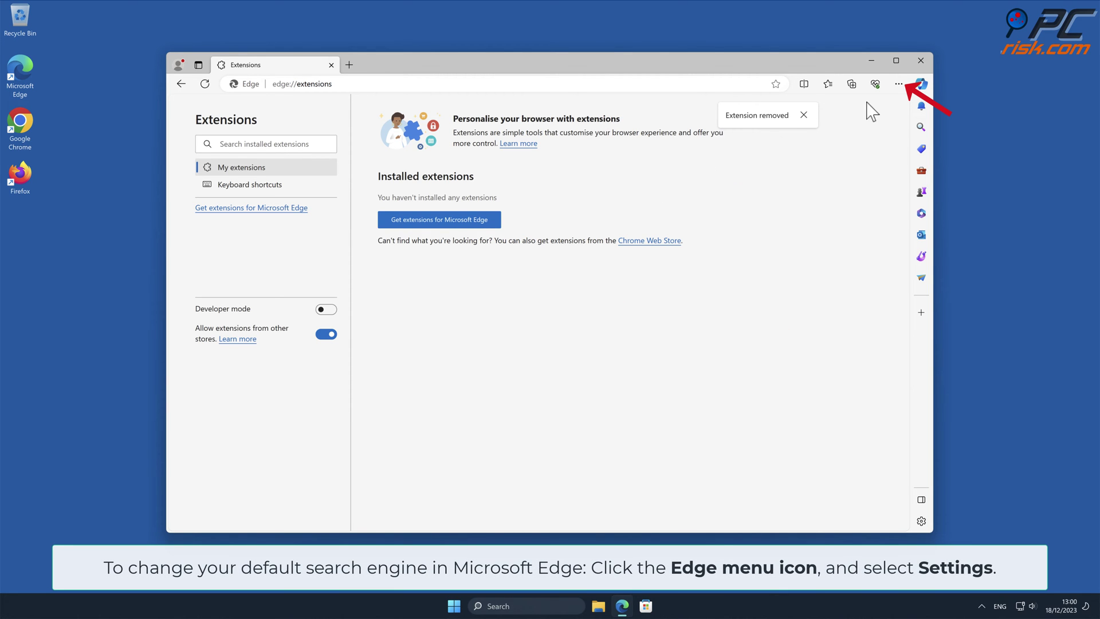
# - In Edge's address bar and search settings, make Bing the default search engine
pyautogui.click(899, 85)
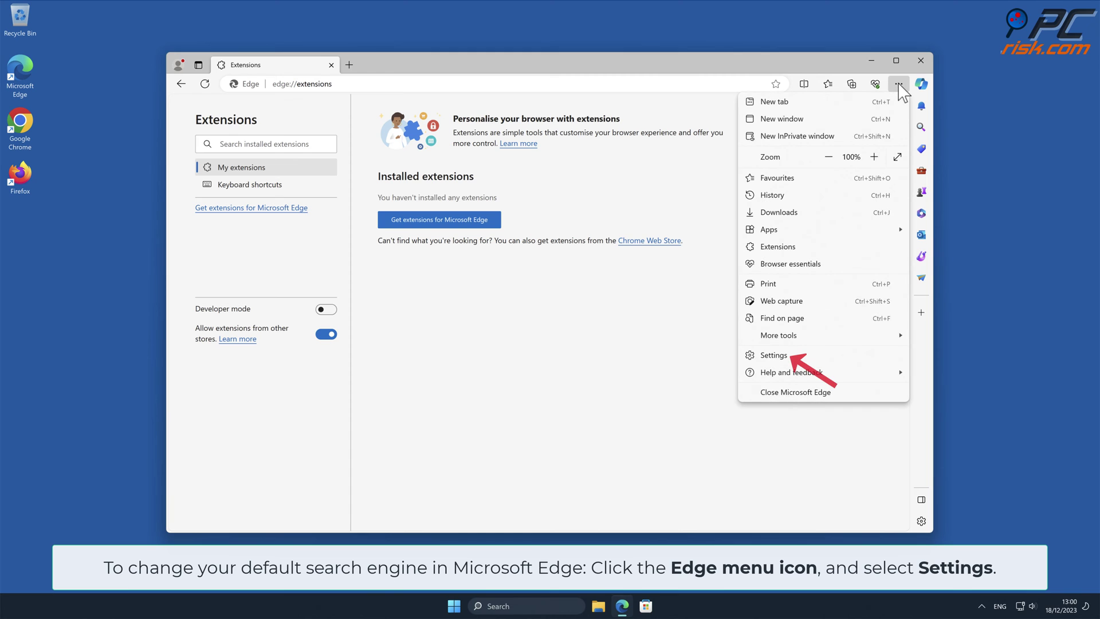
pyautogui.click(827, 359)
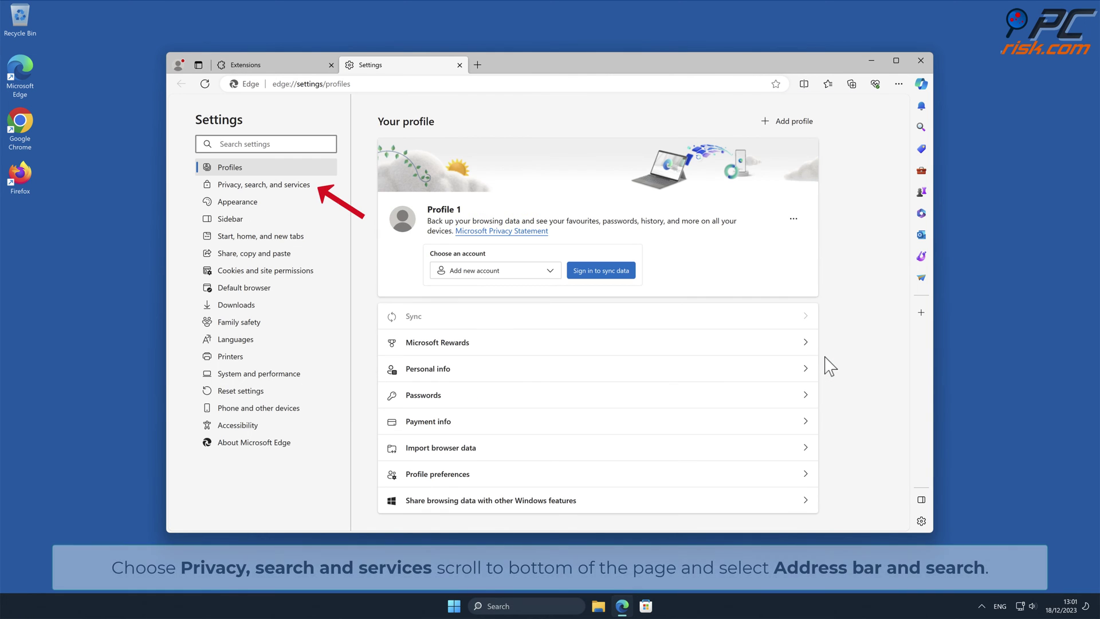
pyautogui.click(330, 187)
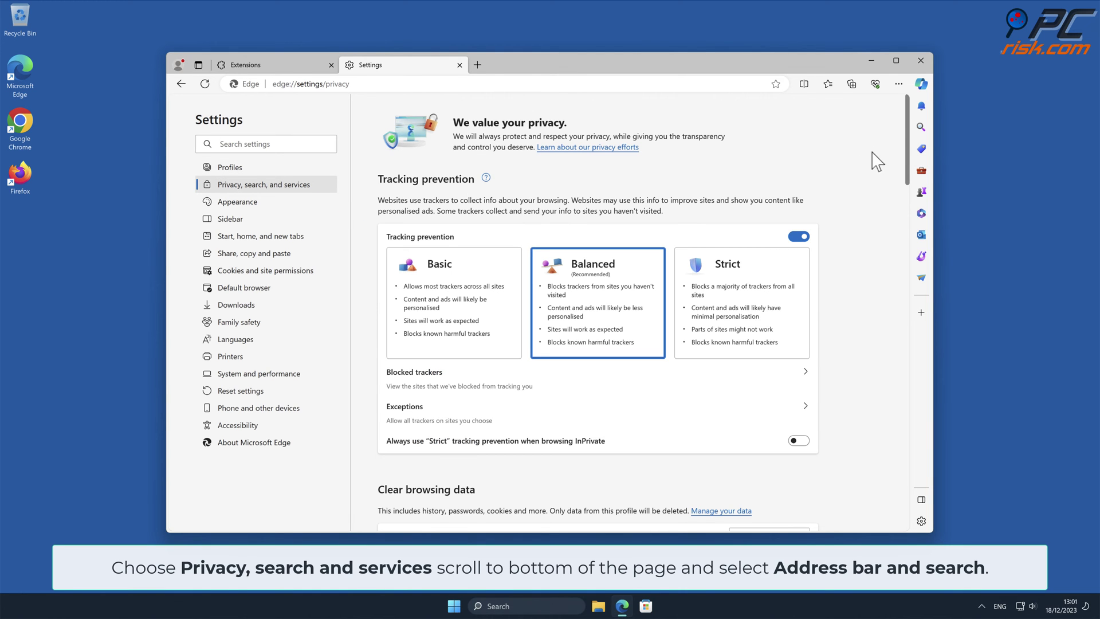
pyautogui.moveTo(908, 132); pyautogui.dragTo(907, 481)
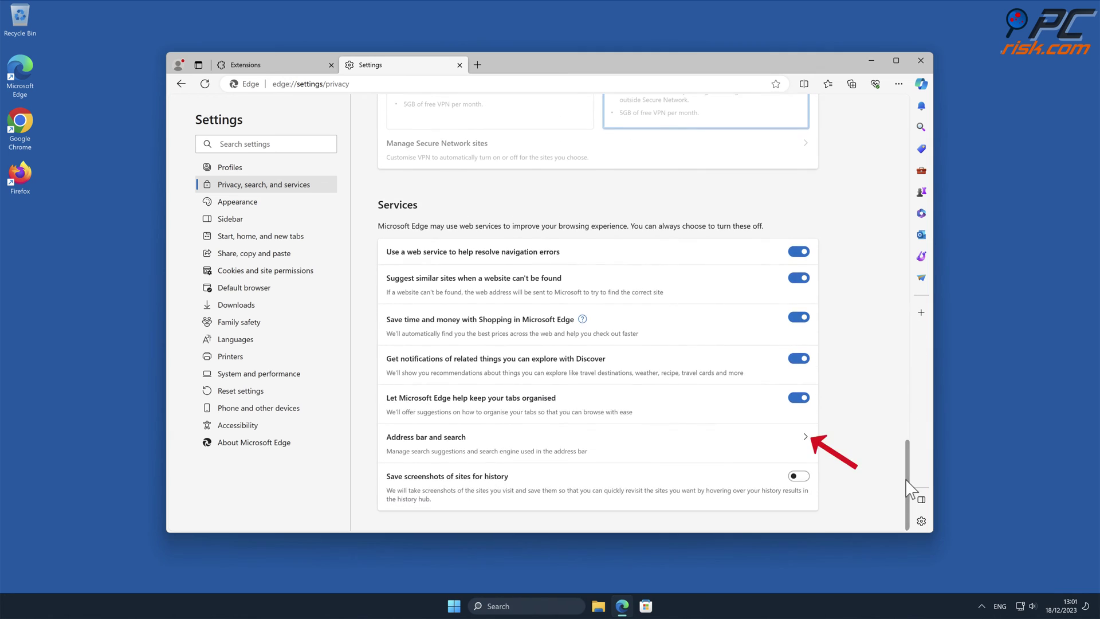
pyautogui.click(812, 444)
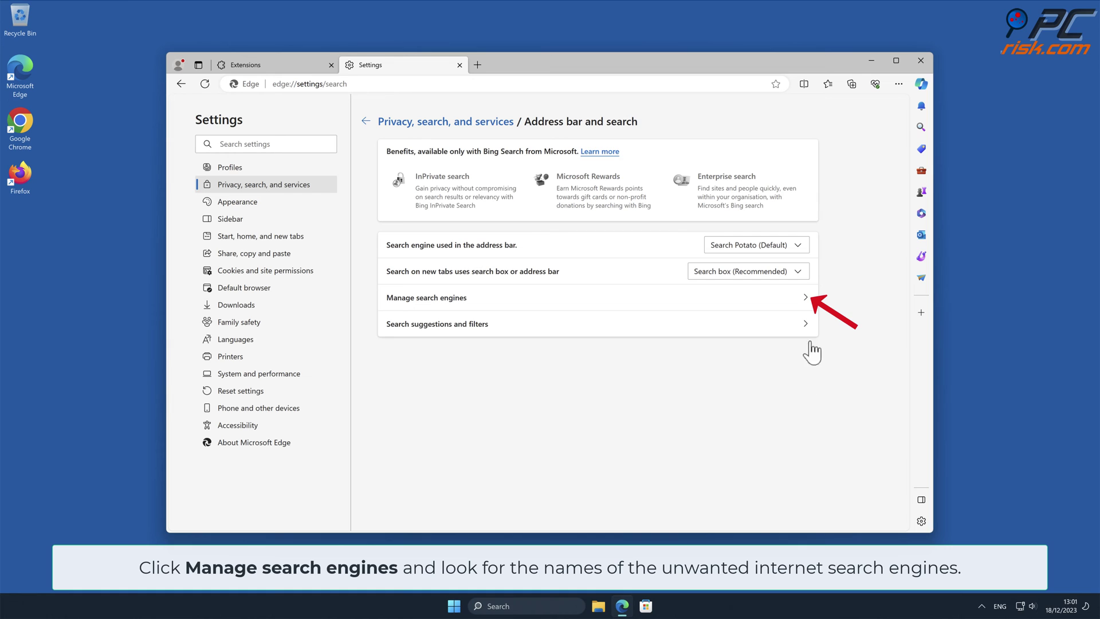
pyautogui.click(809, 299)
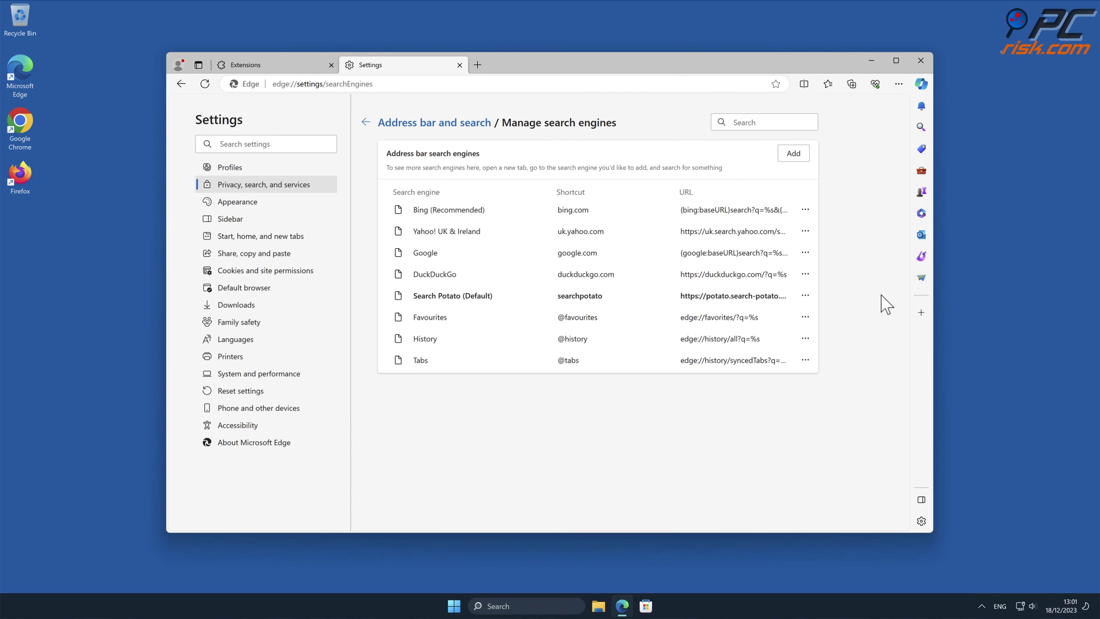
pyautogui.click(805, 209)
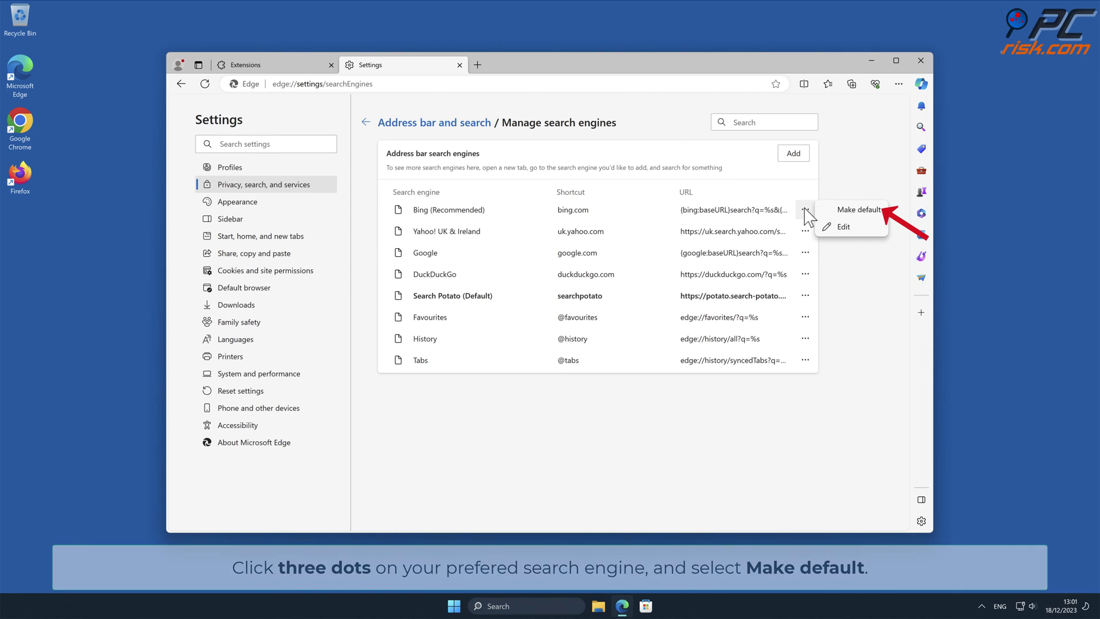
pyautogui.click(858, 209)
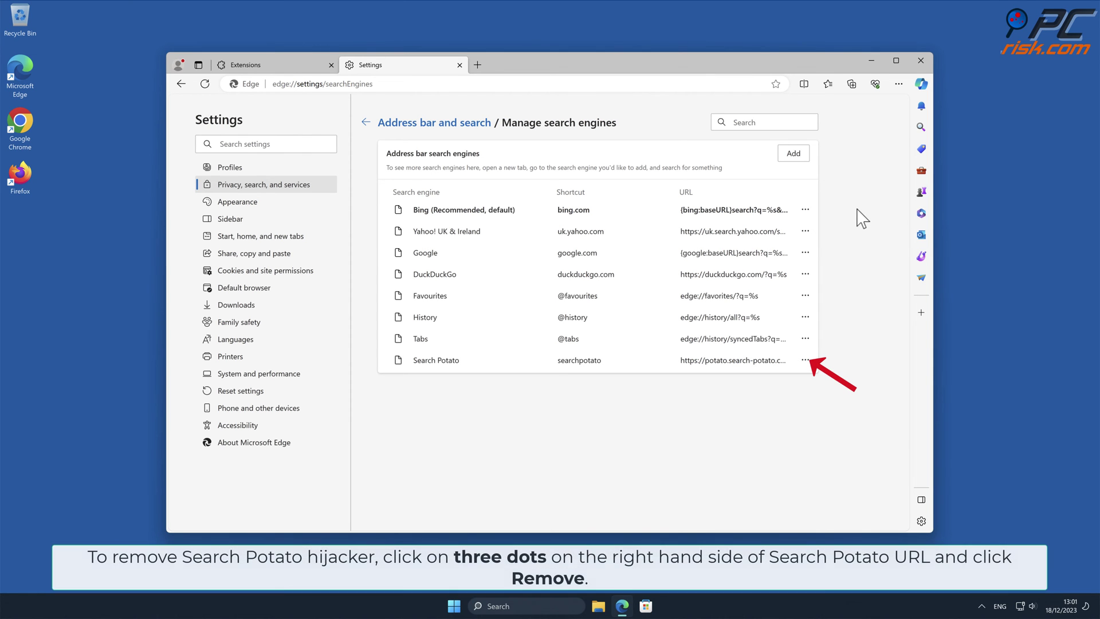
# - Remove Search Potato from Edge's address bar search engines and open the start, home, and new tabs settings
pyautogui.click(806, 359)
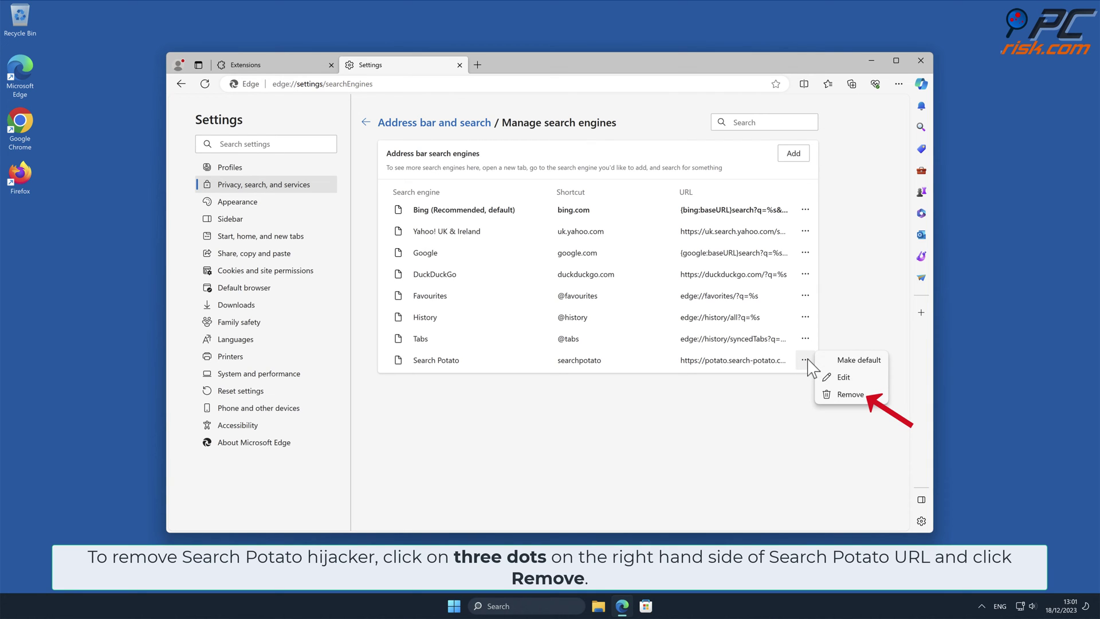
pyautogui.click(867, 394)
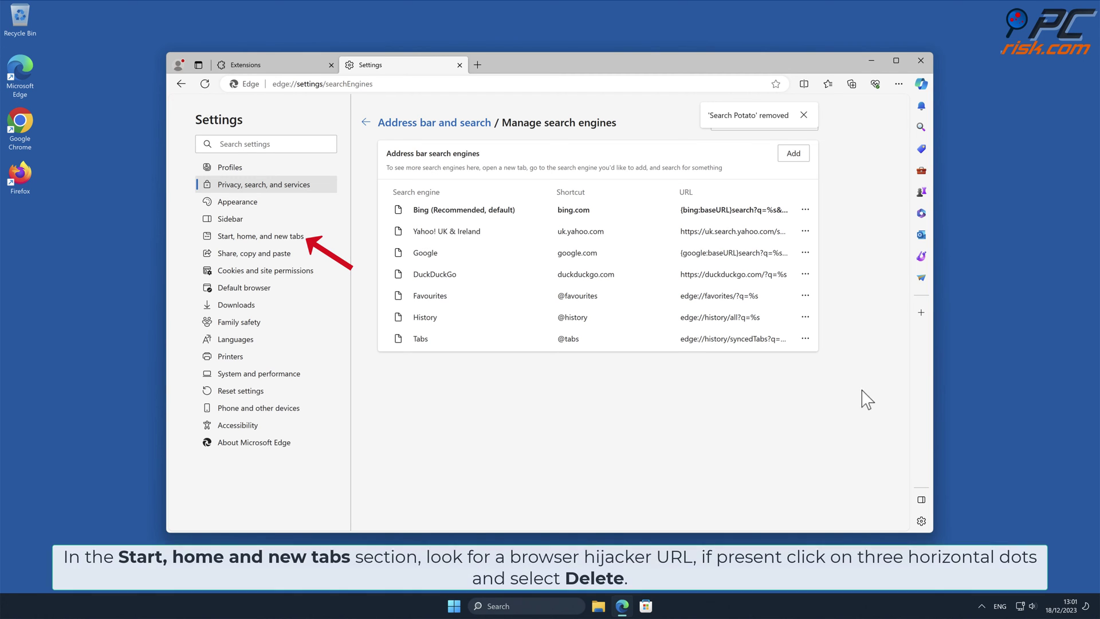
pyautogui.click(292, 238)
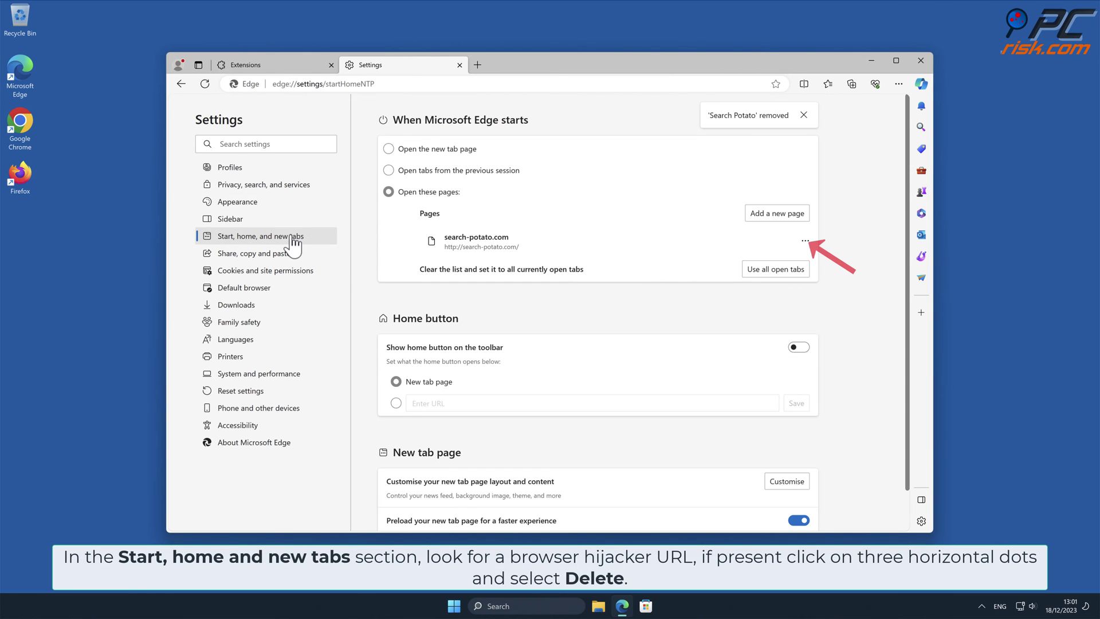
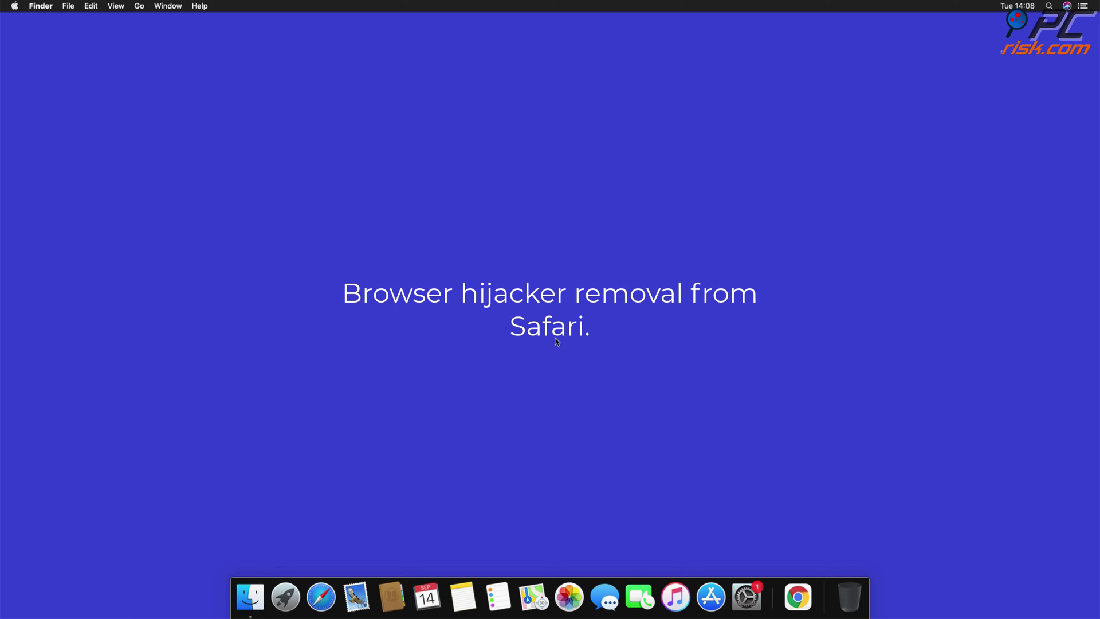
# - Switch to Safari and uninstall the Top Results extension by moving its application from the Applications folder to the Trash
pyautogui.click(320, 595)
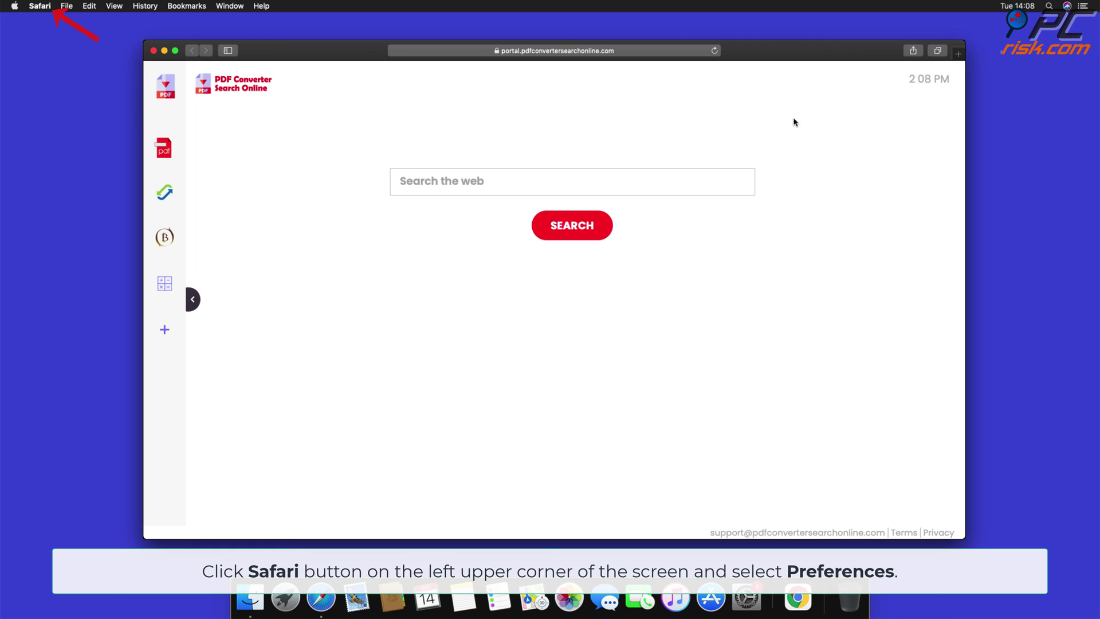
pyautogui.click(41, 6)
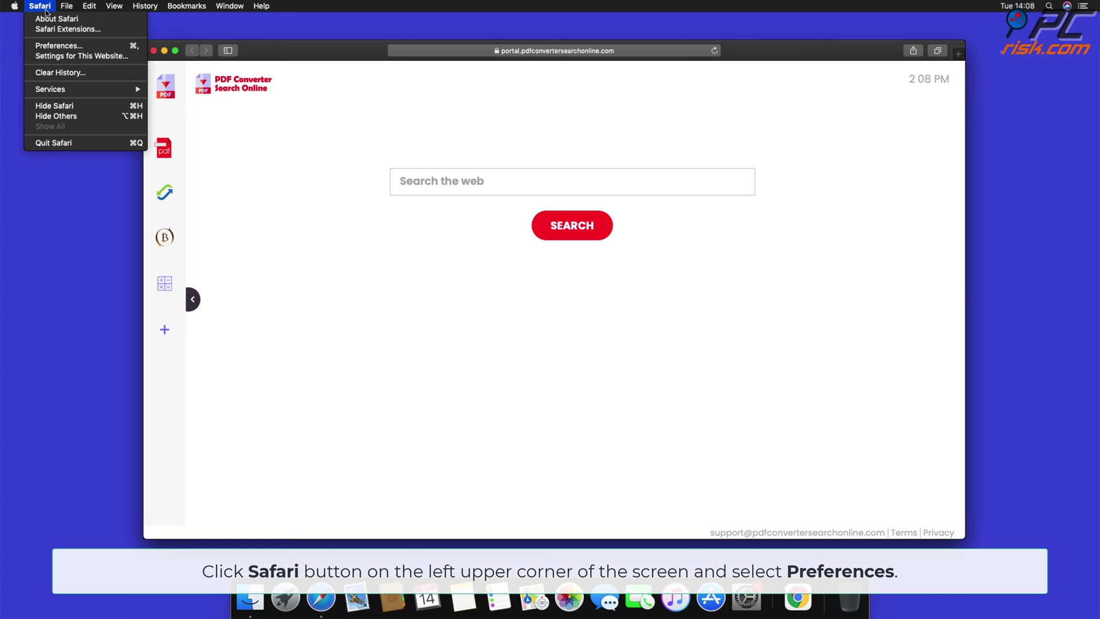
pyautogui.click(60, 45)
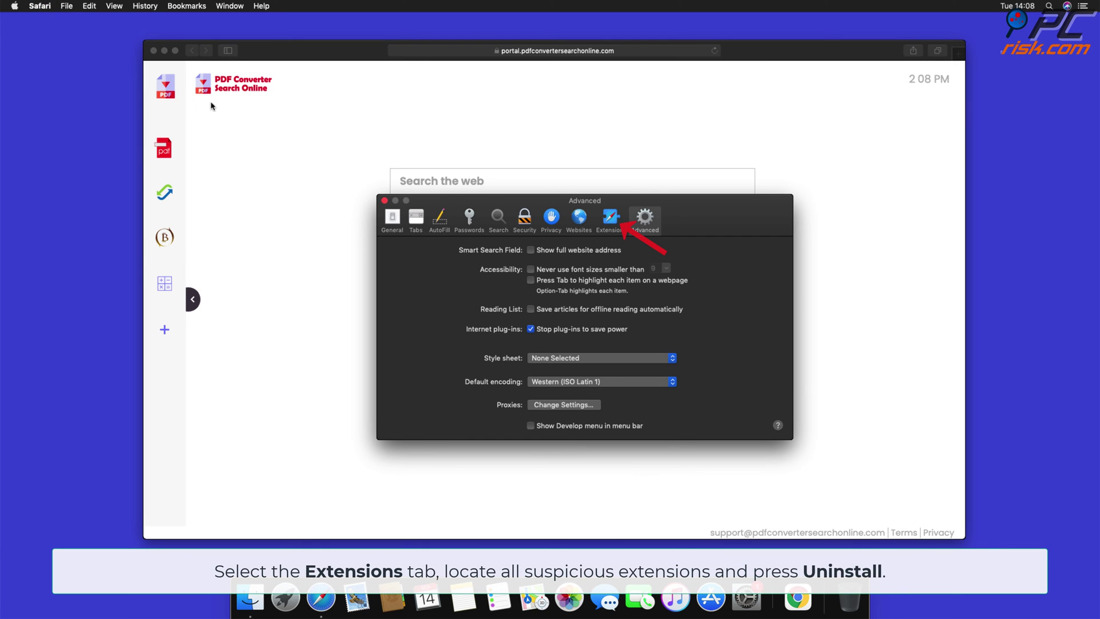
pyautogui.click(608, 225)
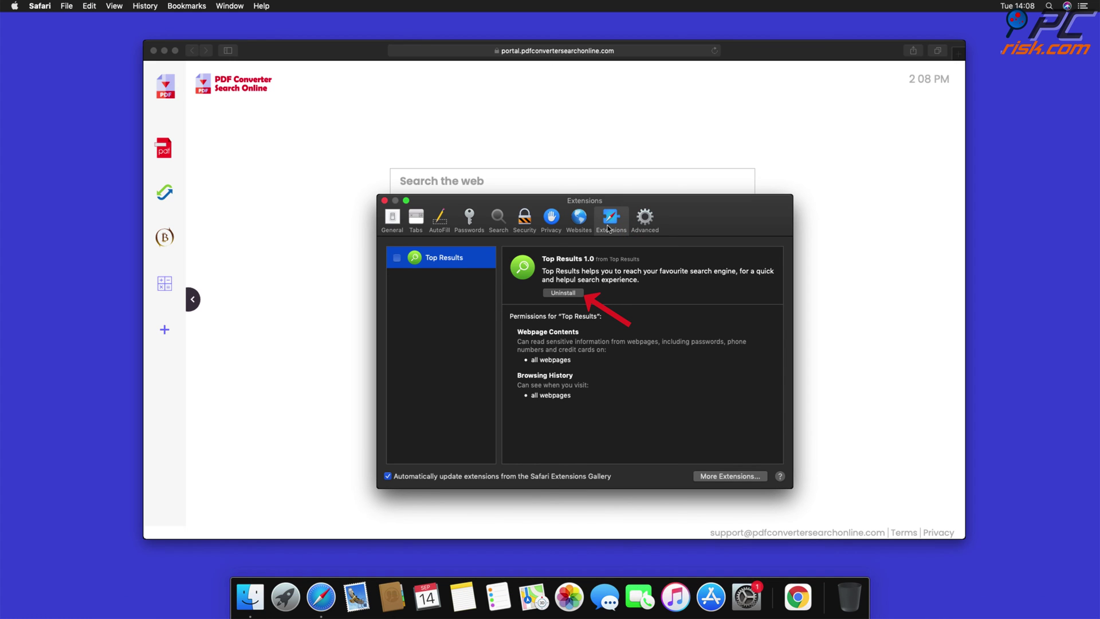
pyautogui.click(563, 292)
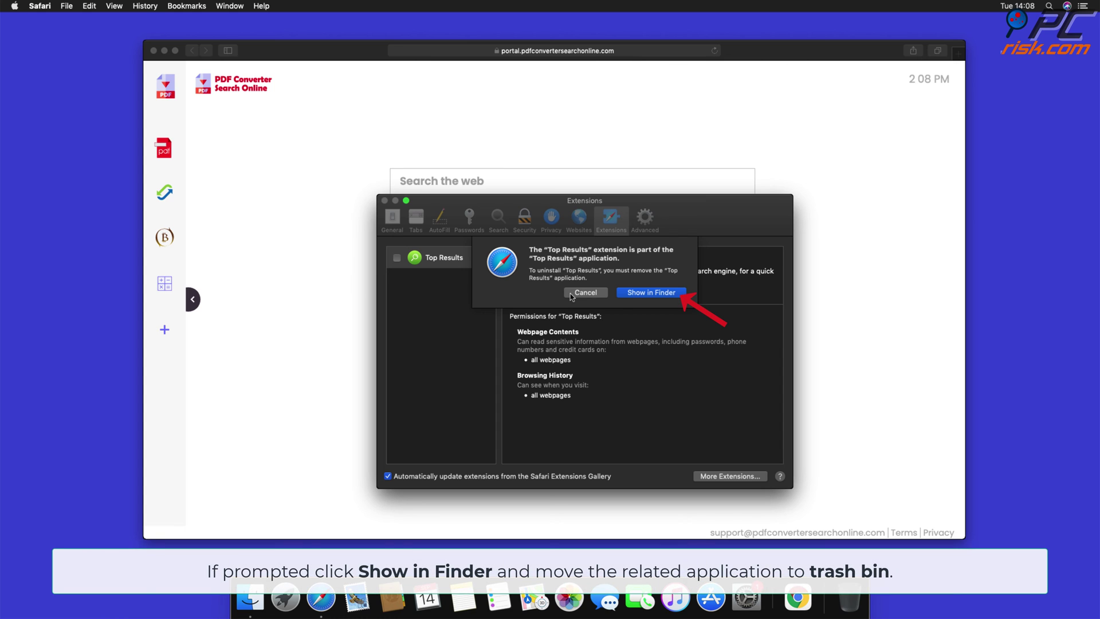
pyautogui.click(651, 293)
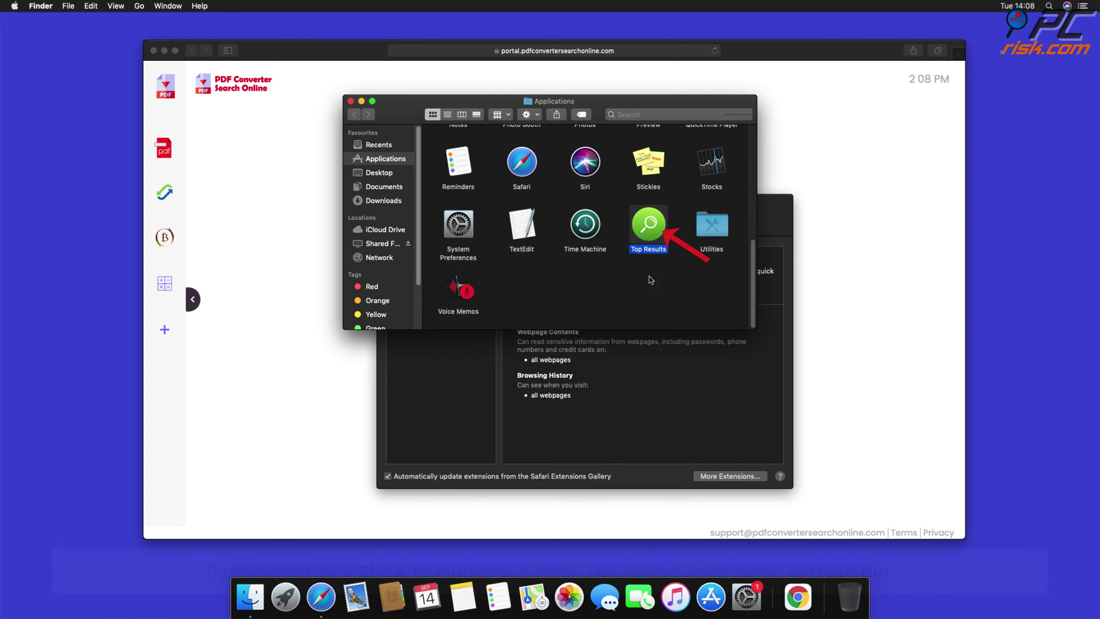
pyautogui.moveTo(646, 225); pyautogui.dragTo(854, 600)
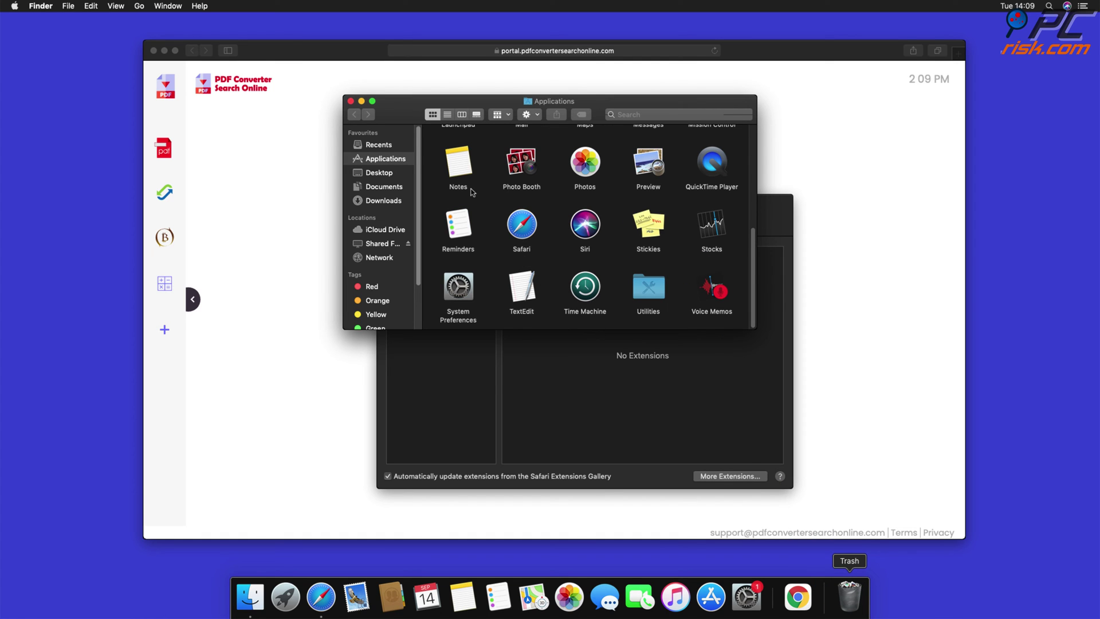
pyautogui.click(350, 101)
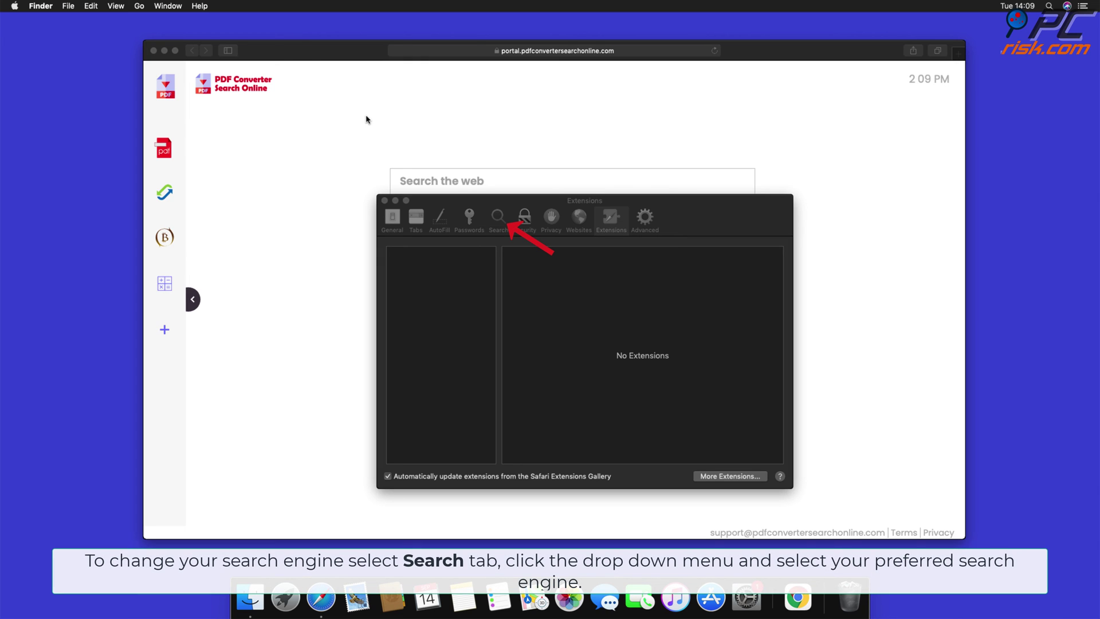
# - Set Safari's search engine to Google in its preferences
pyautogui.click(498, 221)
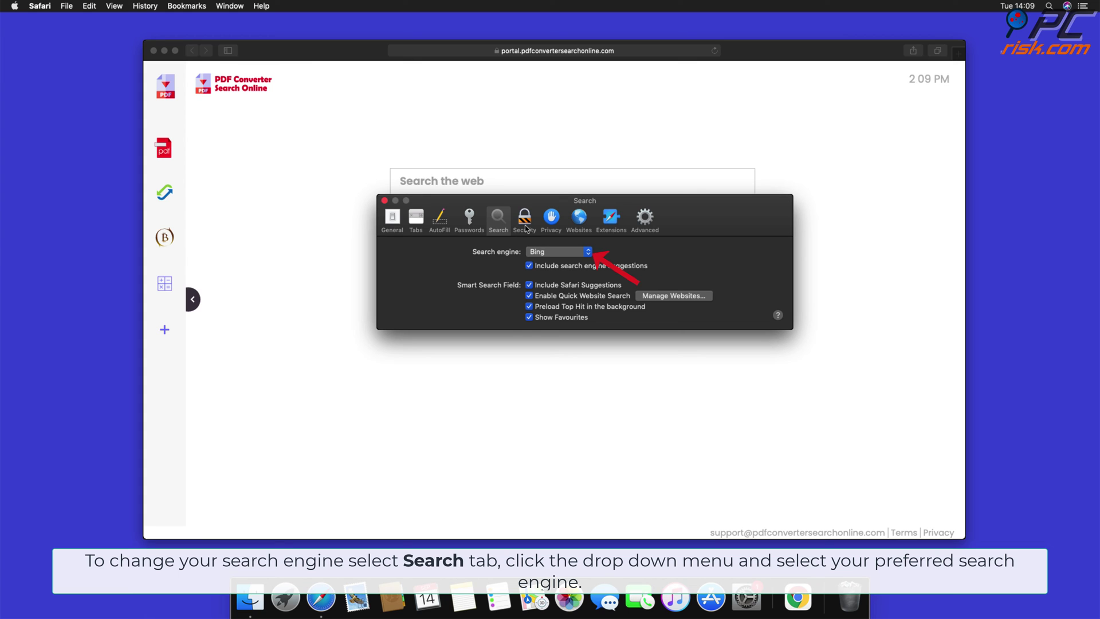
pyautogui.click(585, 249)
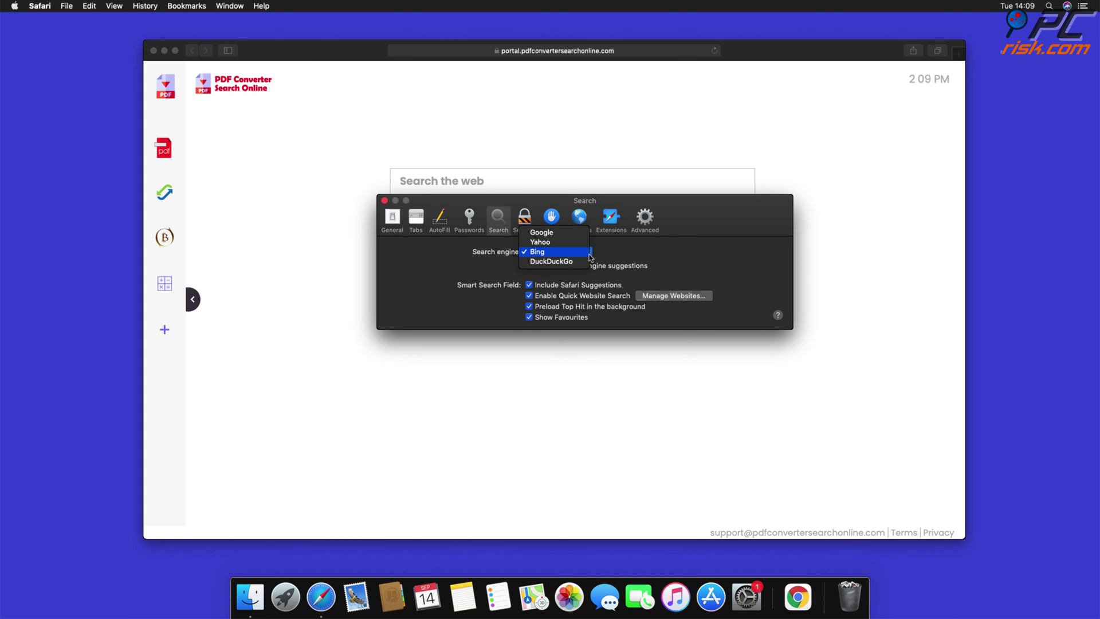
pyautogui.click(552, 234)
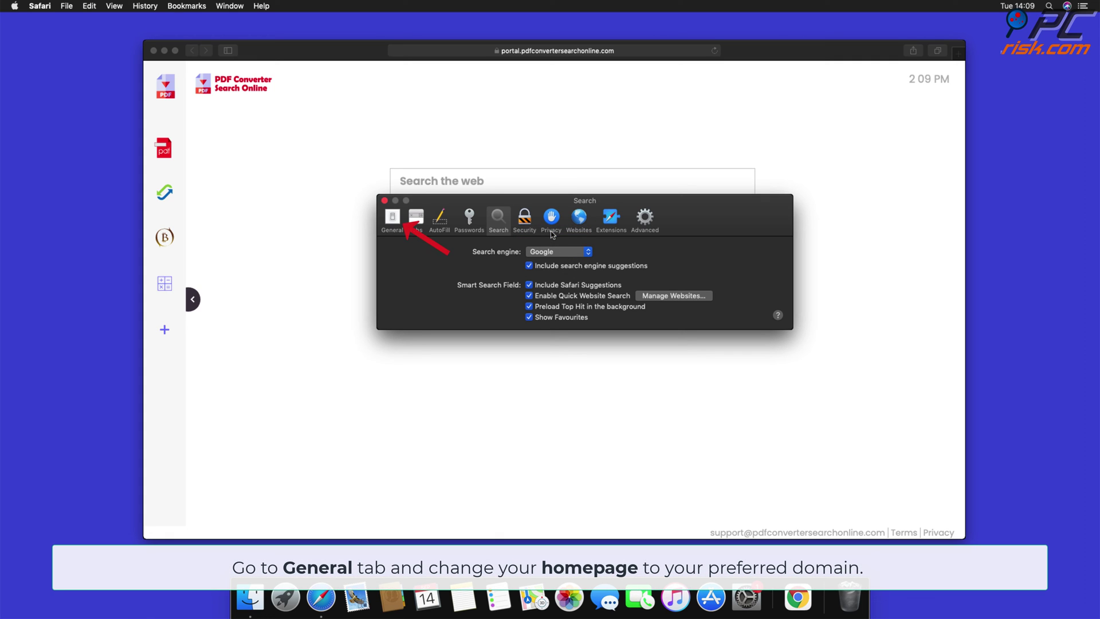
pyautogui.click(393, 218)
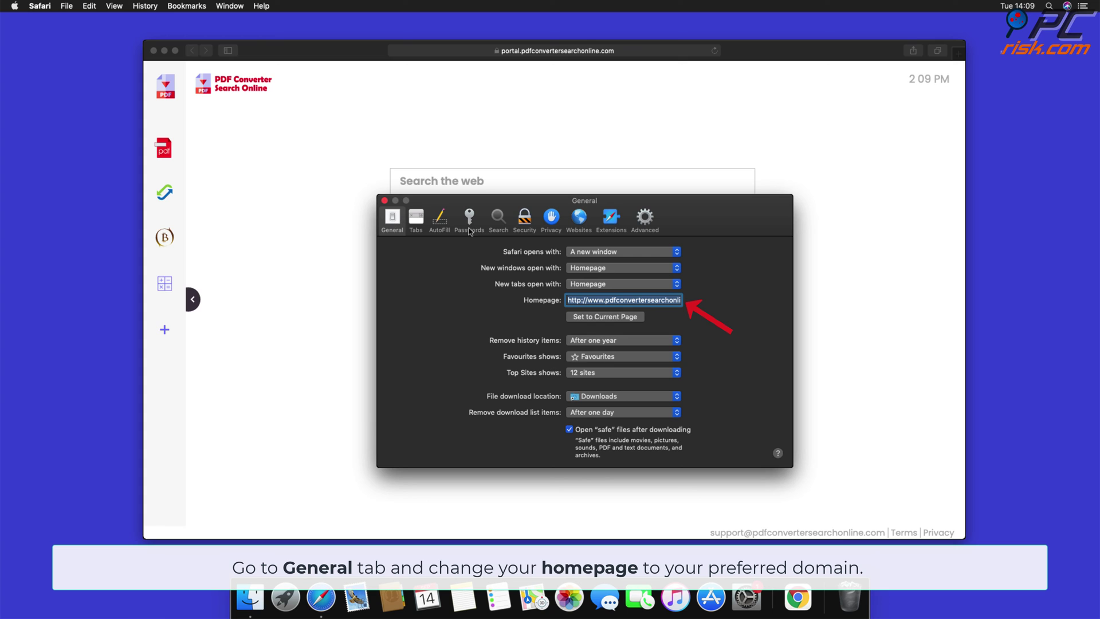
pyautogui.click(582, 300)
pyautogui.moveTo(569, 300); pyautogui.dragTo(757, 318)
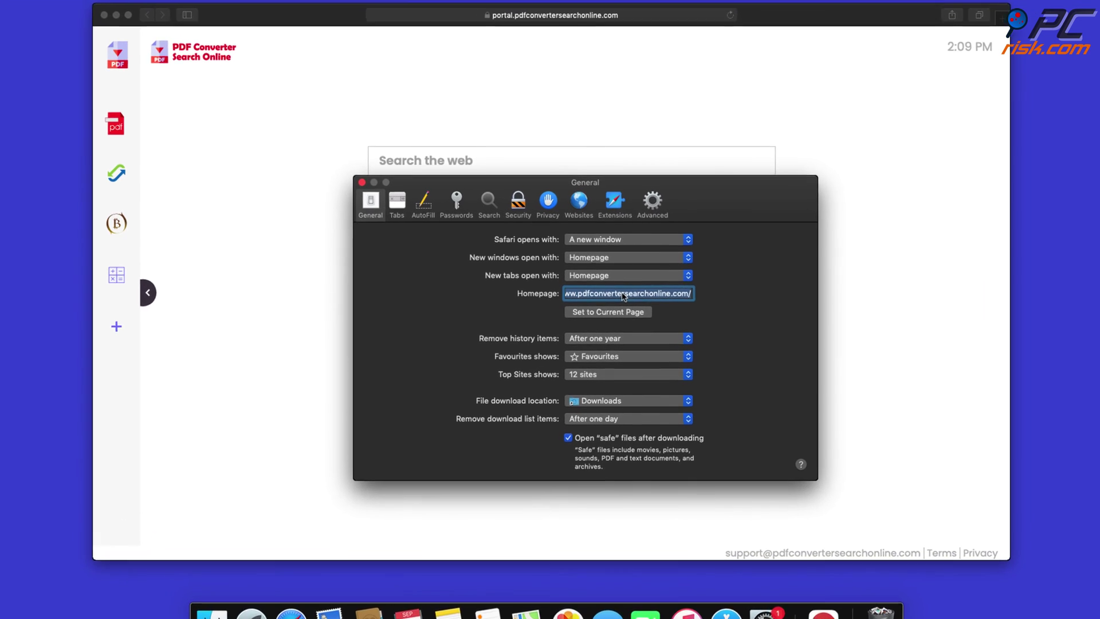
pyautogui.press('BackSpace')
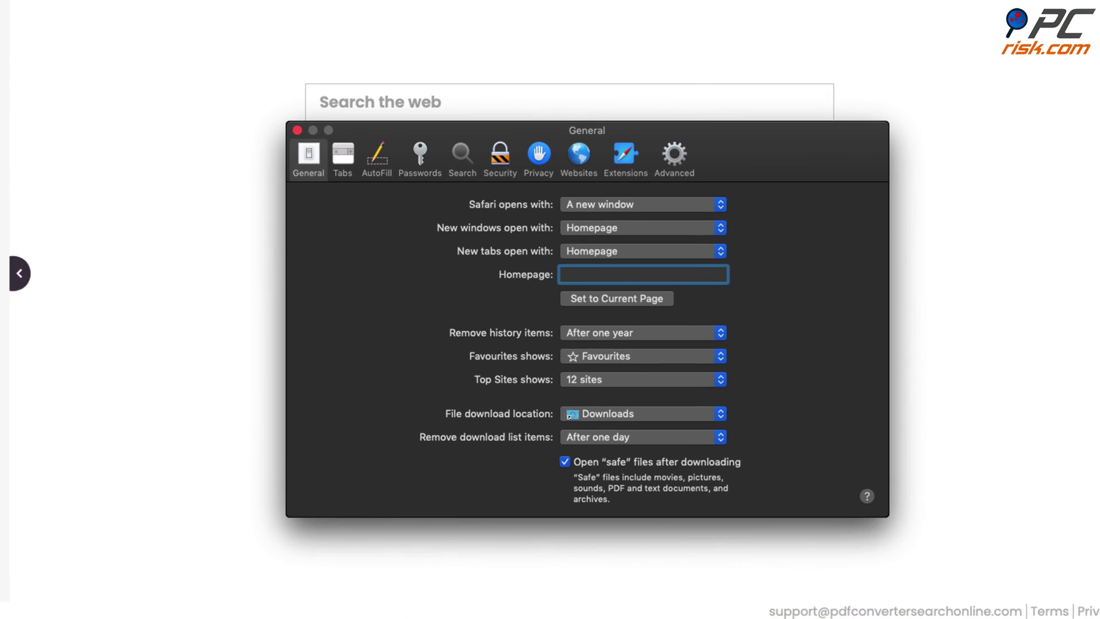
pyautogui.write('www.google.co')
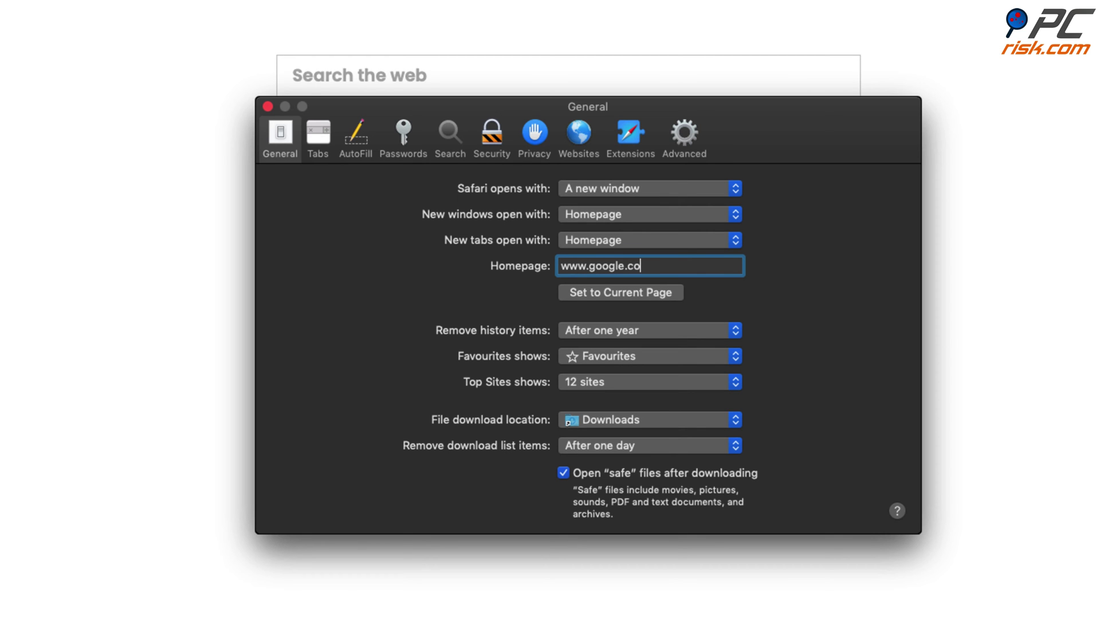
pyautogui.write('m')
pyautogui.press('Return')
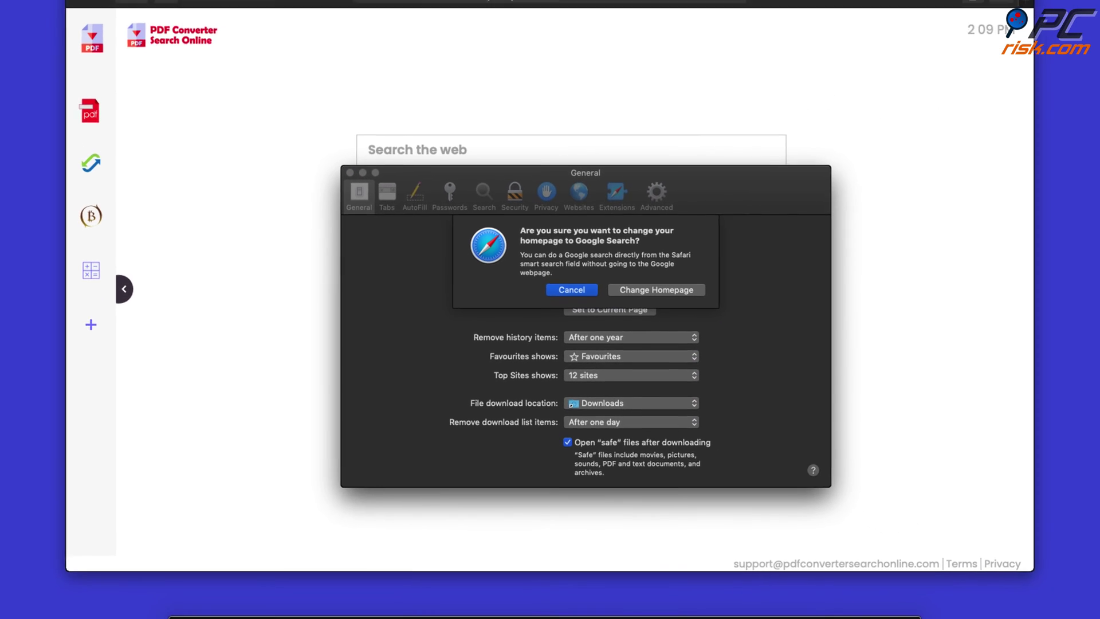
pyautogui.click(681, 289)
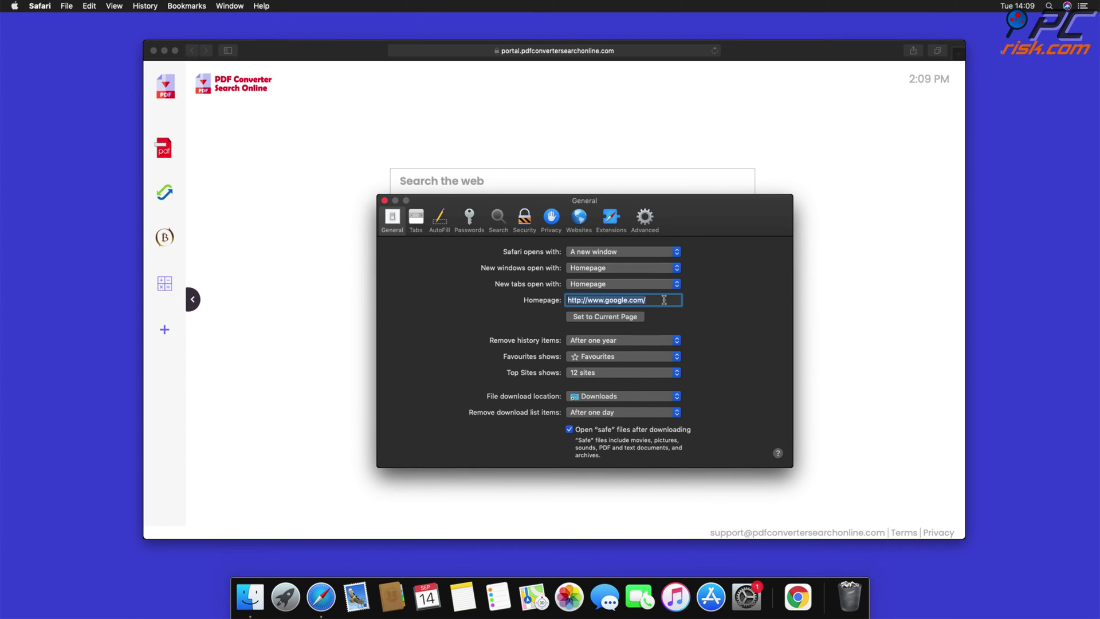
pyautogui.click(385, 199)
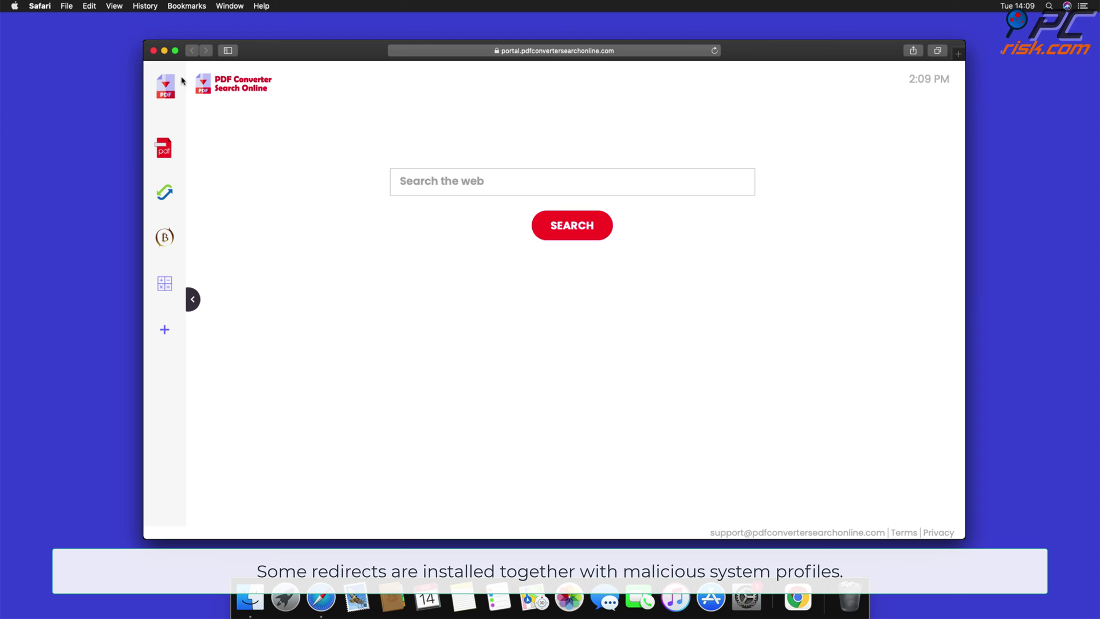
pyautogui.click(153, 51)
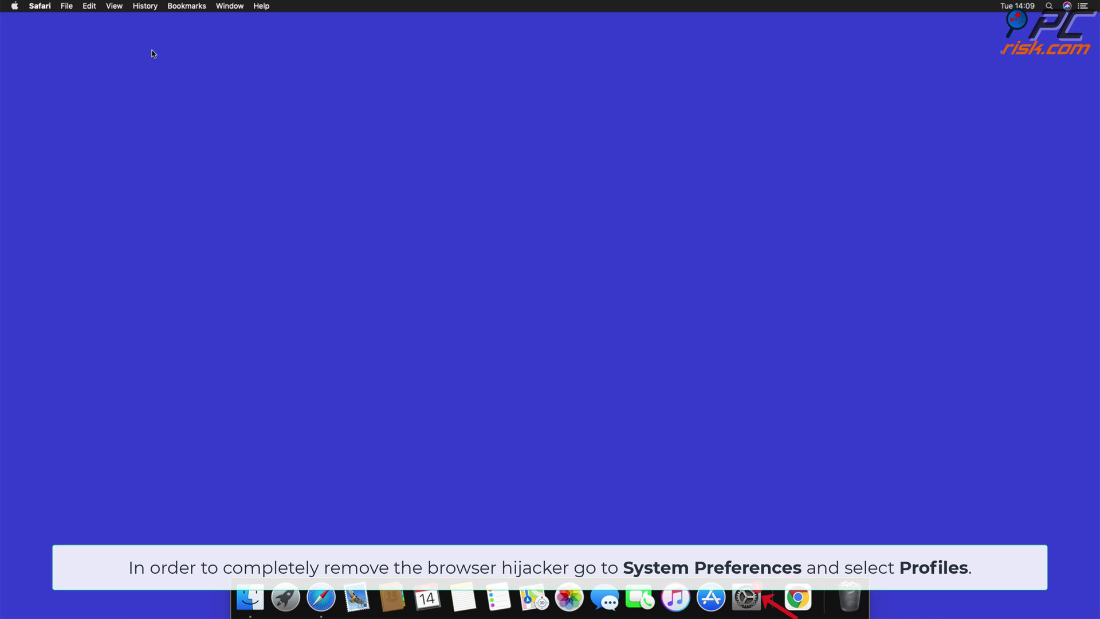
# - Switch to System Preferences and remove both the user and device configuration profiles called TEST PROFILE
pyautogui.click(745, 599)
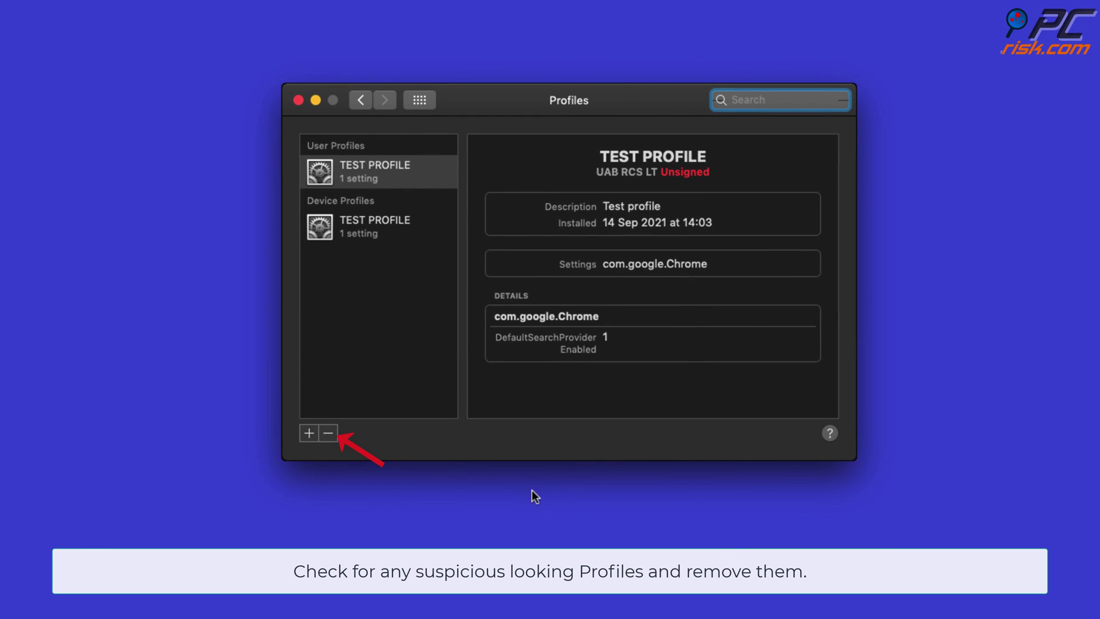
pyautogui.click(328, 435)
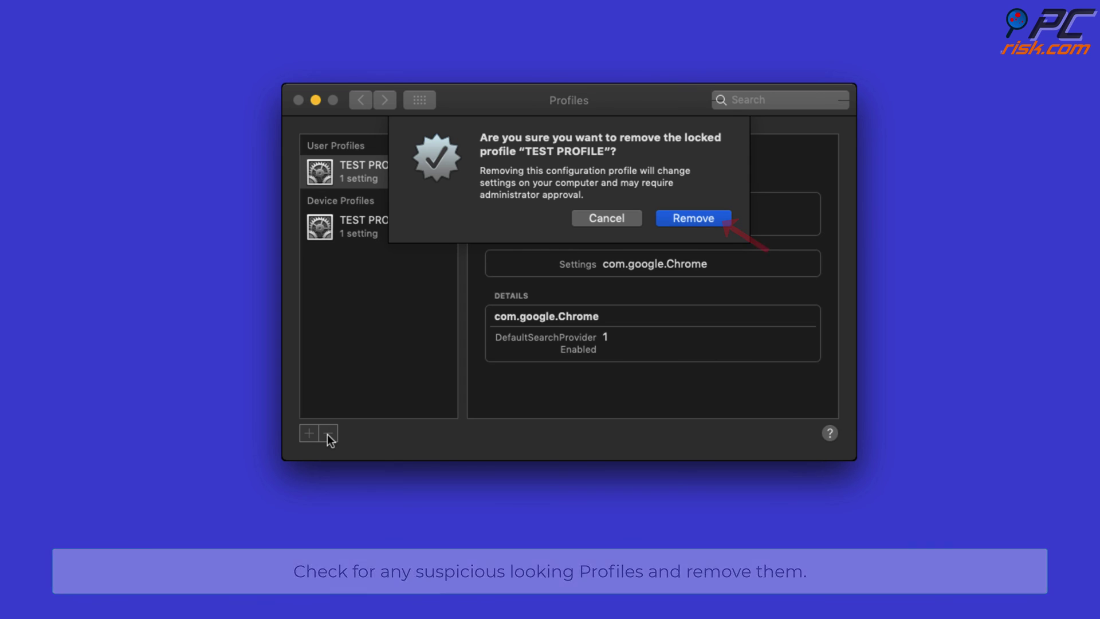
pyautogui.click(703, 223)
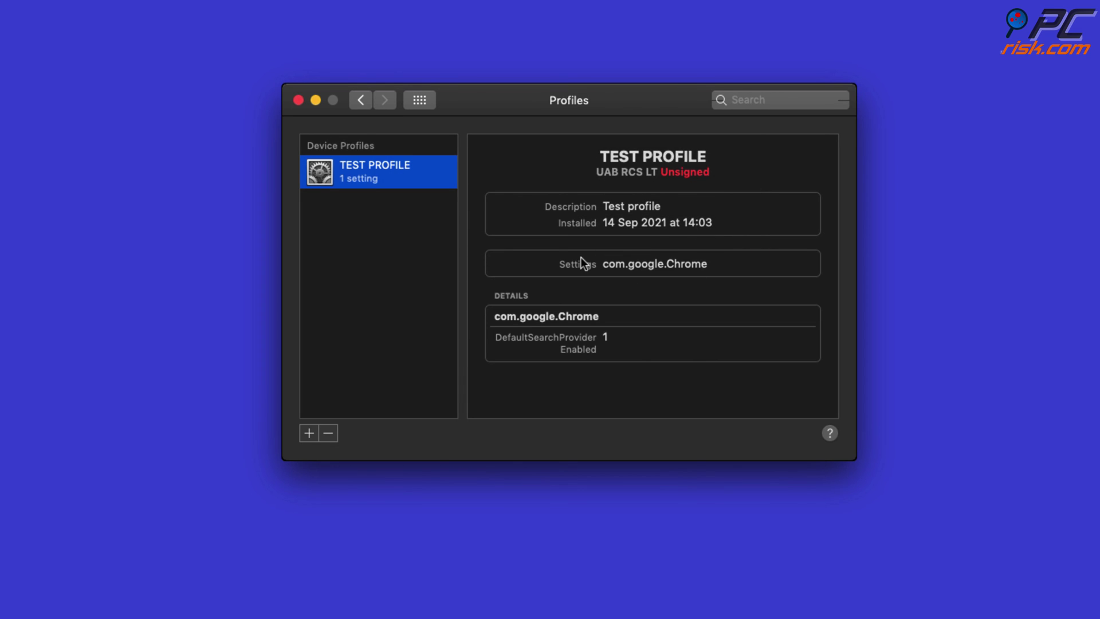
pyautogui.click(335, 433)
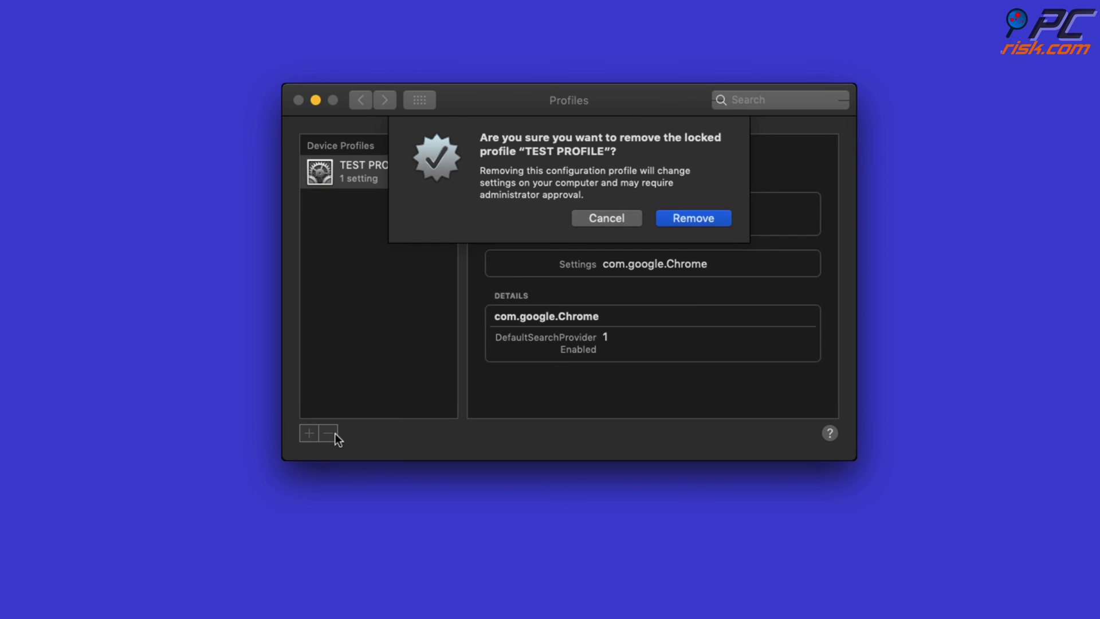
pyautogui.click(686, 219)
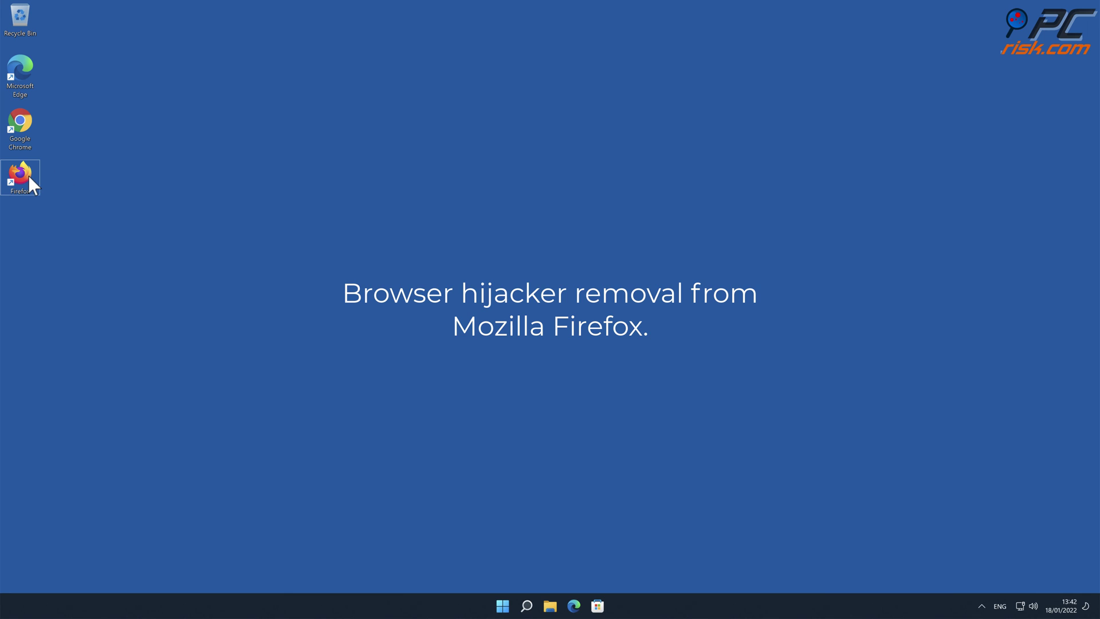
# - Switch to Mozilla Firefox and remove the Safe Browsing extension from its installed extensions
pyautogui.doubleClick(29, 176)
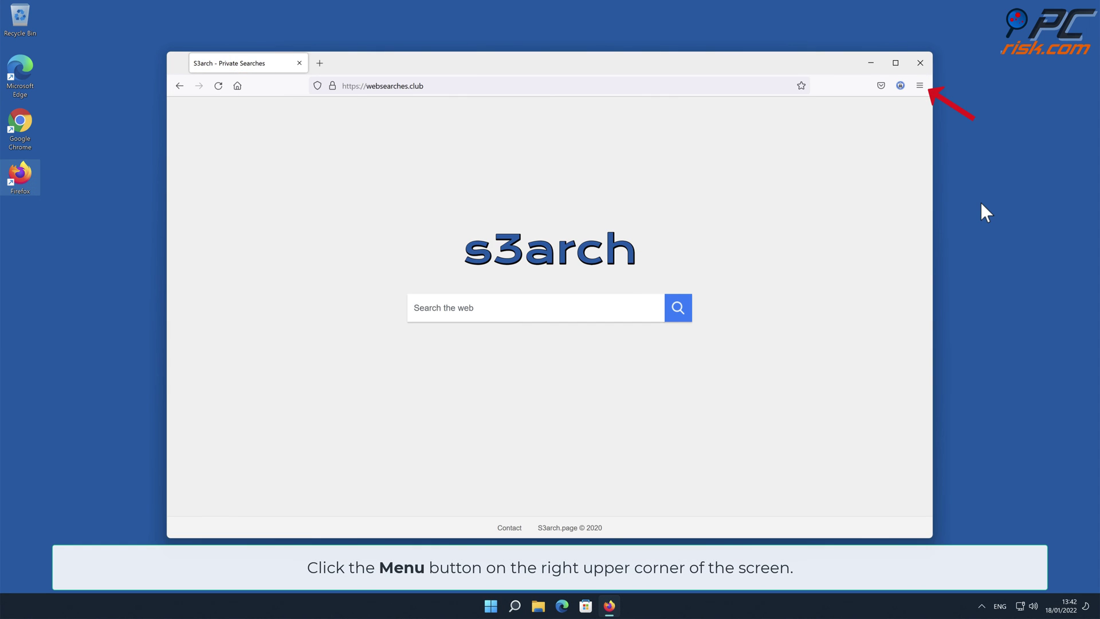
pyautogui.click(919, 86)
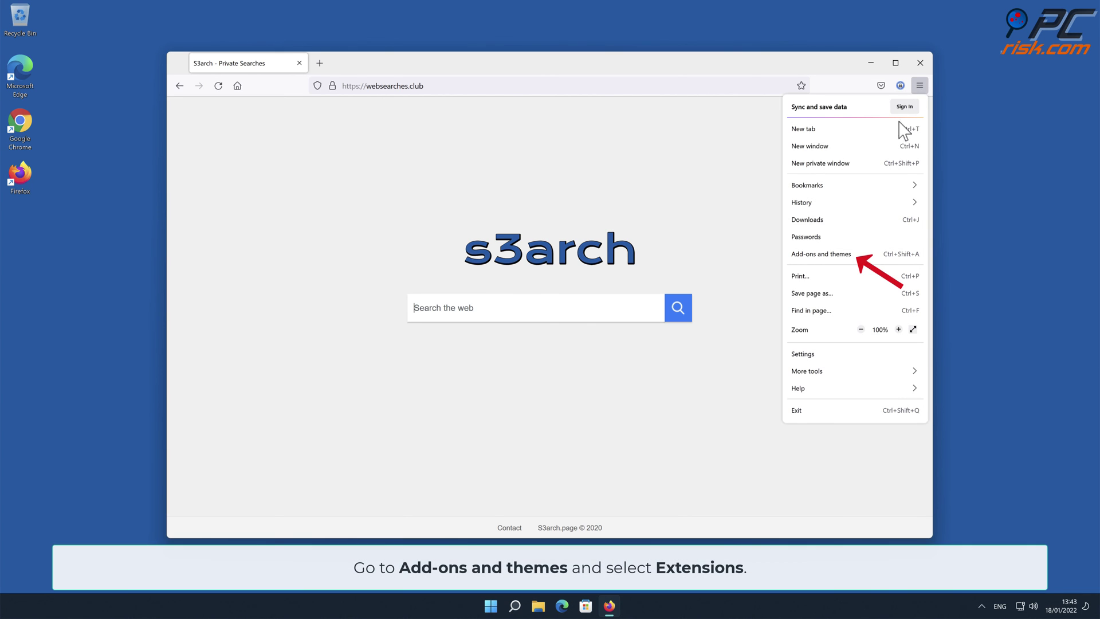
pyautogui.click(865, 257)
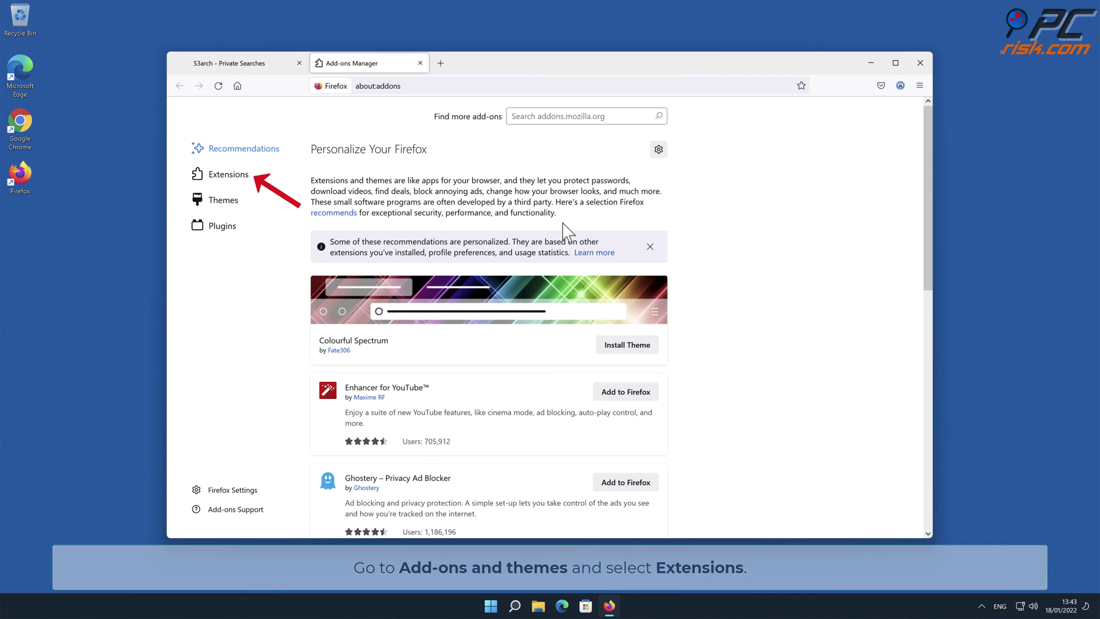
pyautogui.click(248, 183)
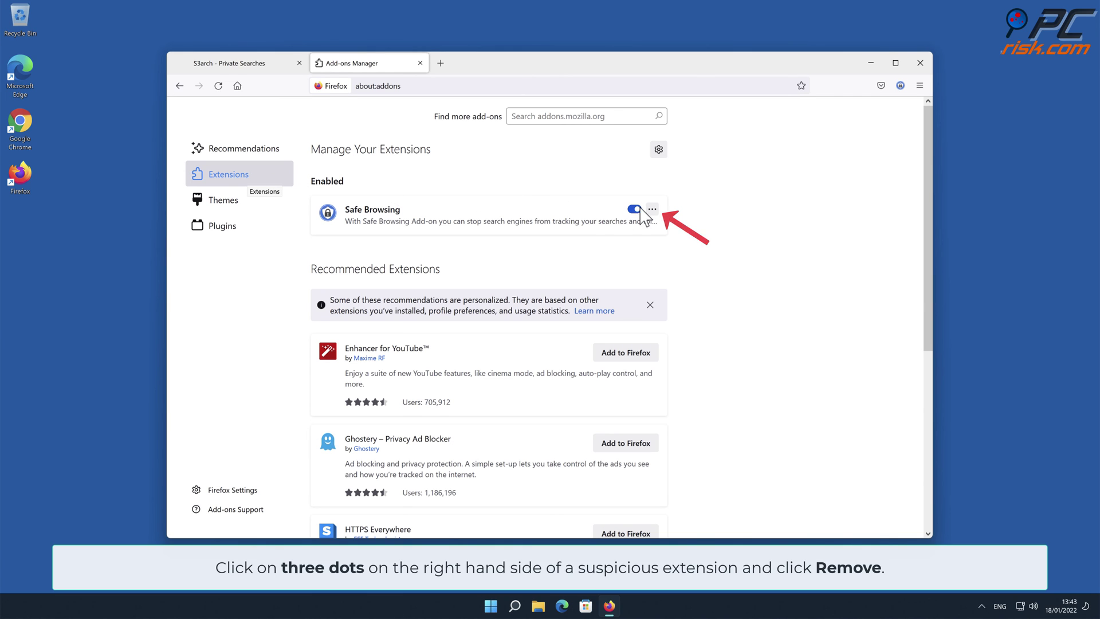
pyautogui.click(653, 211)
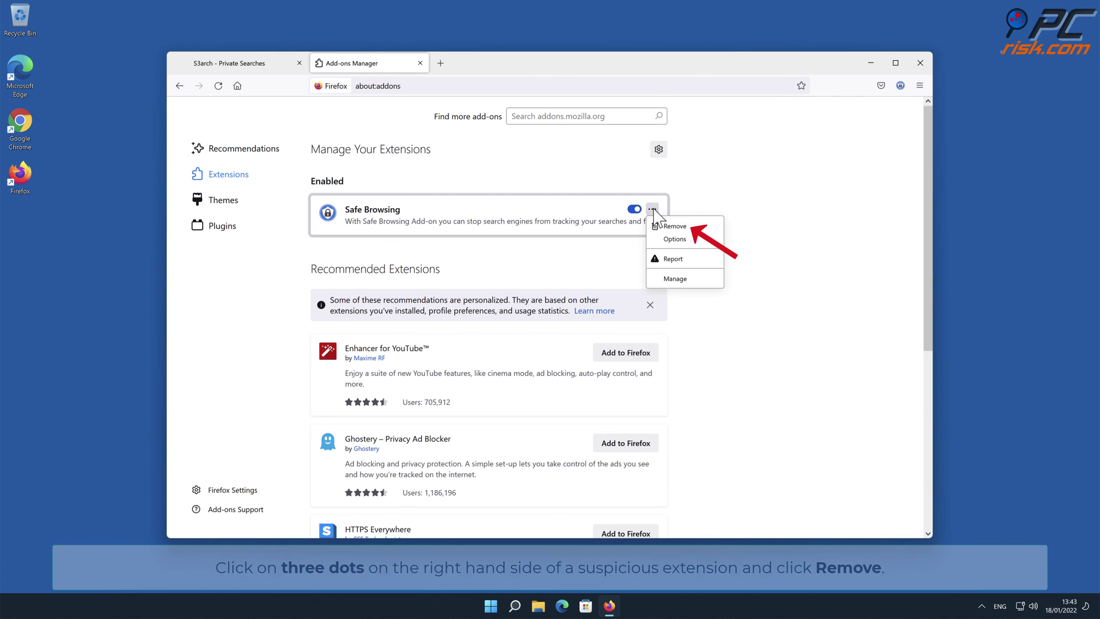
pyautogui.click(668, 226)
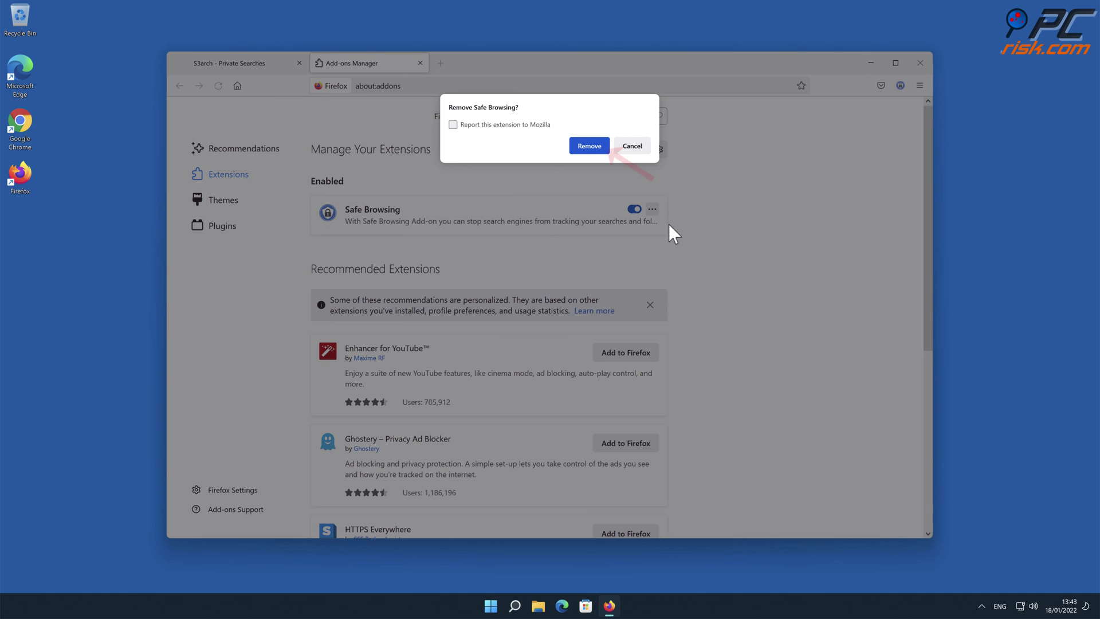
pyautogui.click(590, 148)
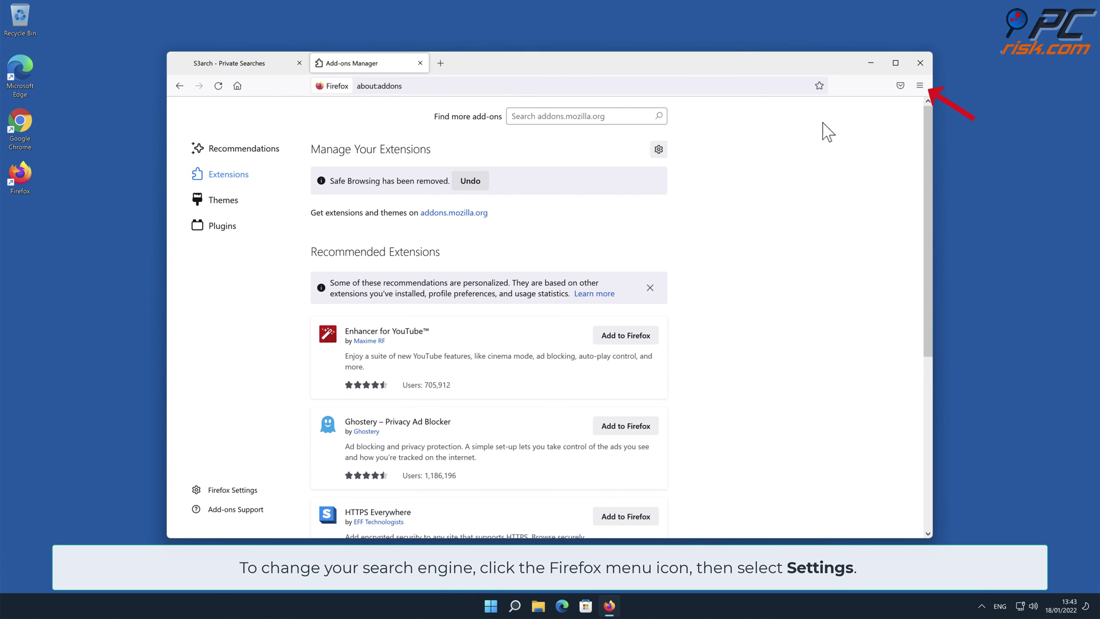
# - Set Firefox's default search engine to Google in the search settings
pyautogui.click(919, 86)
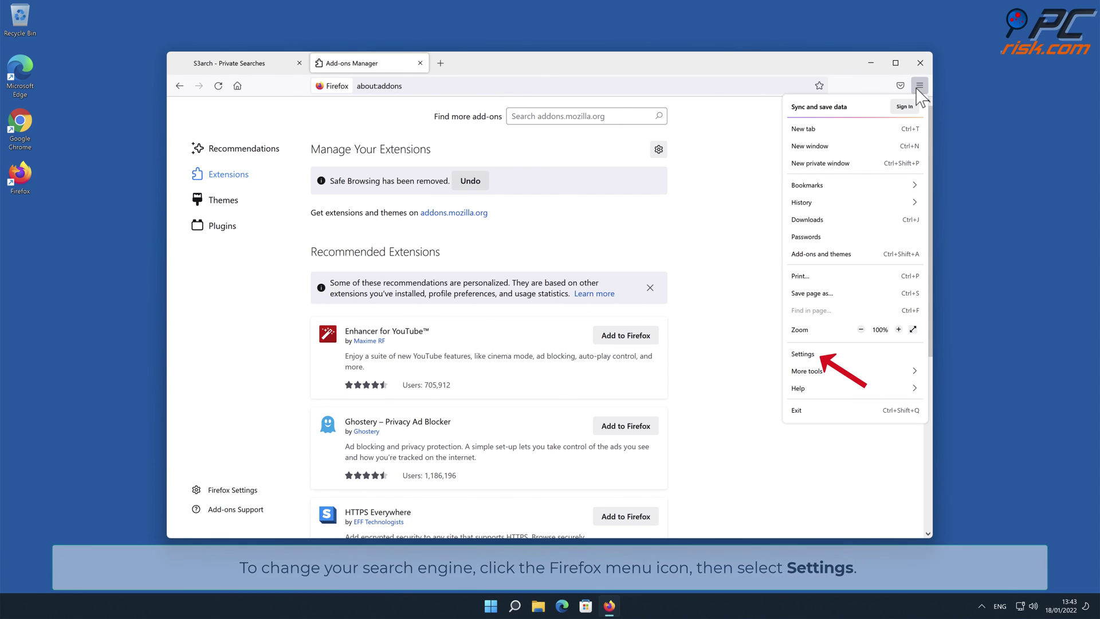
pyautogui.click(805, 354)
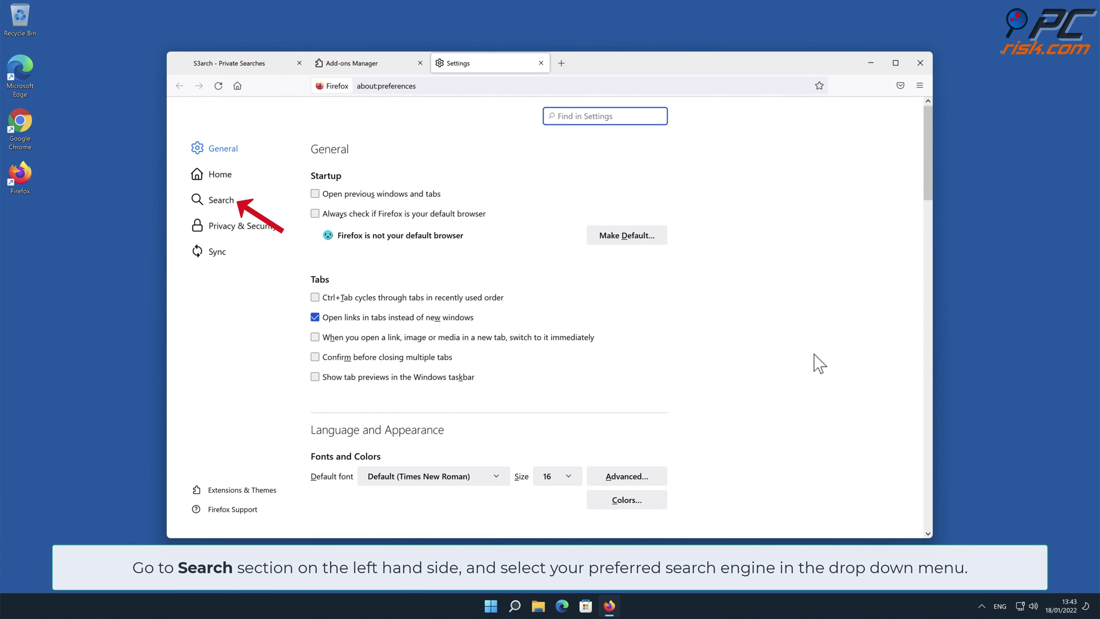
pyautogui.click(221, 202)
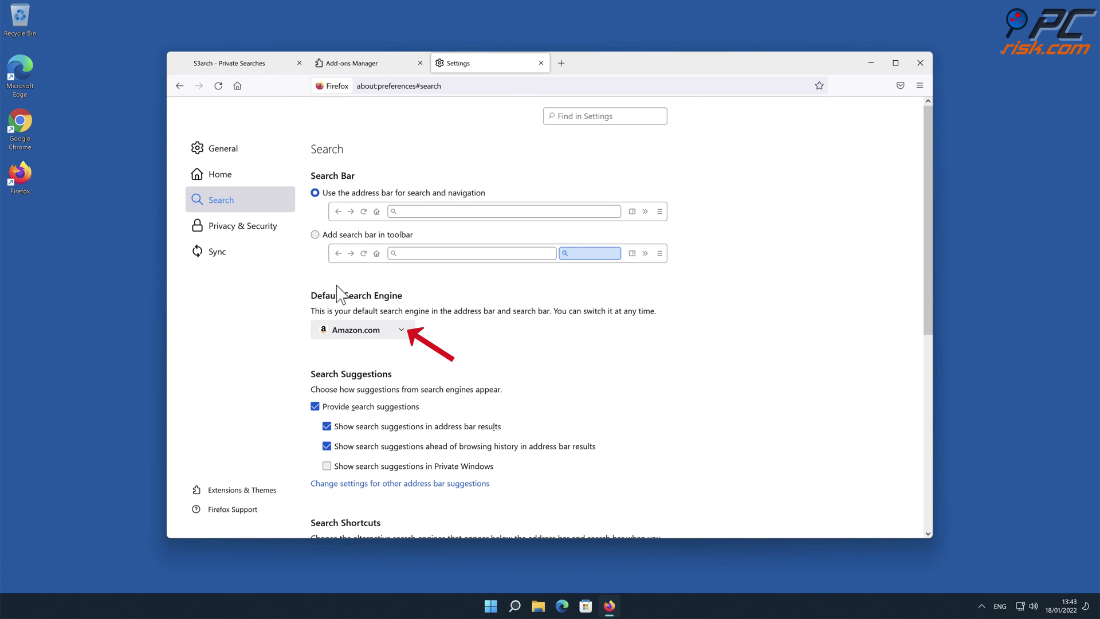
pyautogui.click(401, 332)
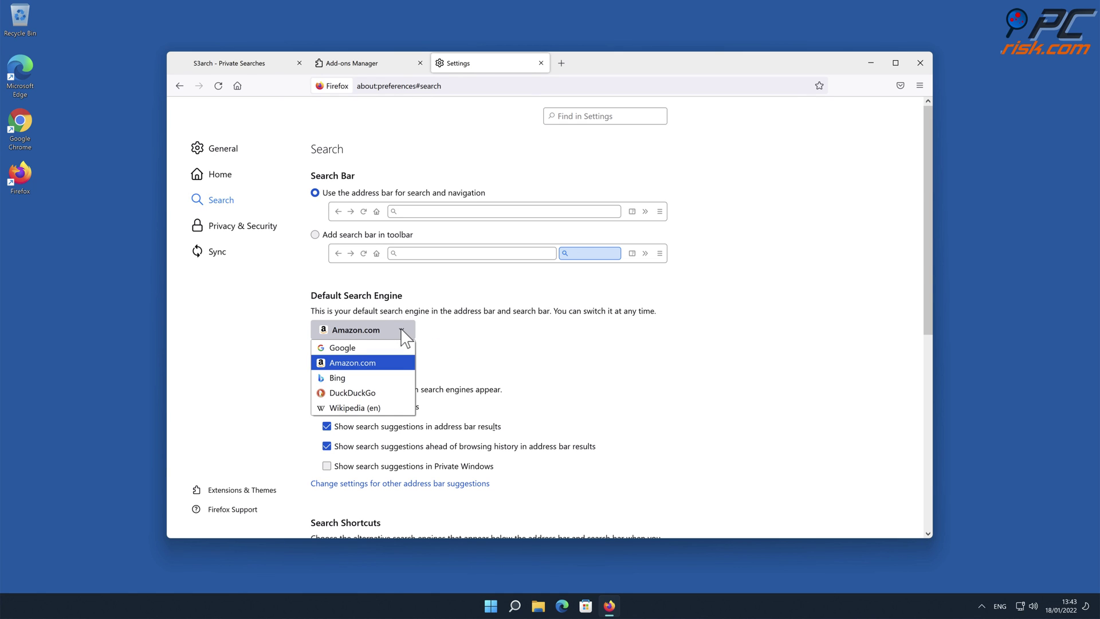
pyautogui.click(373, 349)
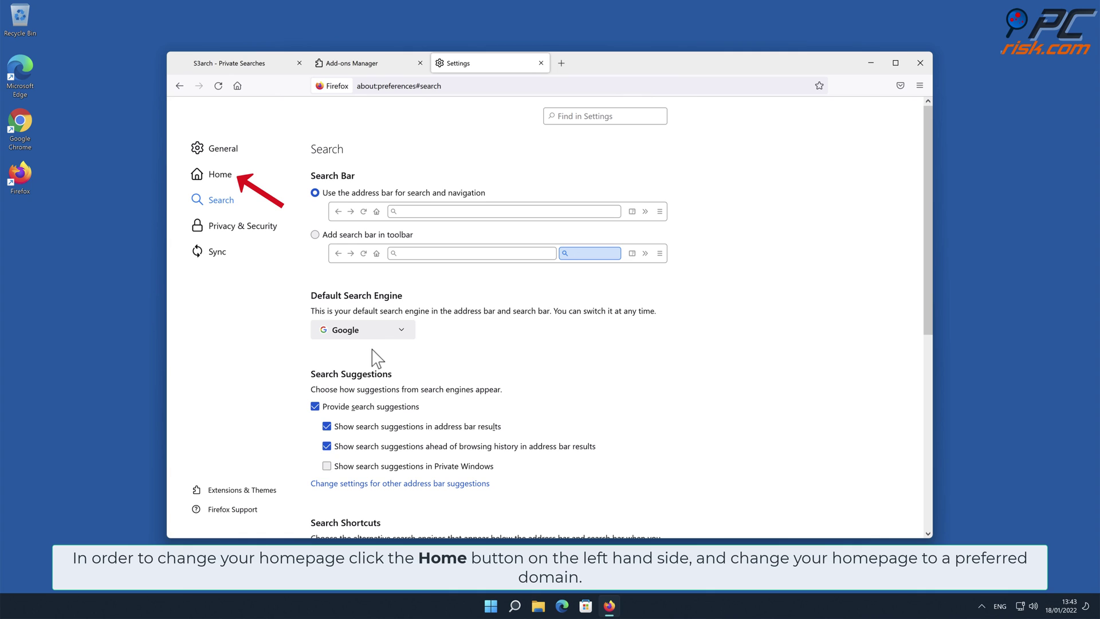
pyautogui.click(220, 176)
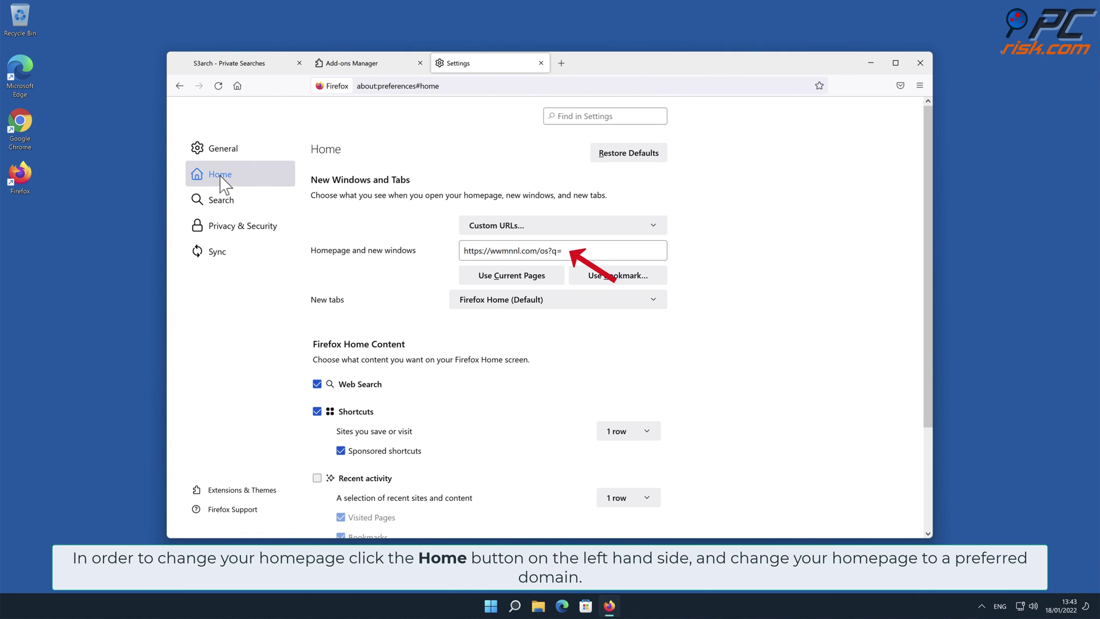
pyautogui.click(558, 250)
pyautogui.moveTo(559, 251); pyautogui.dragTo(452, 253)
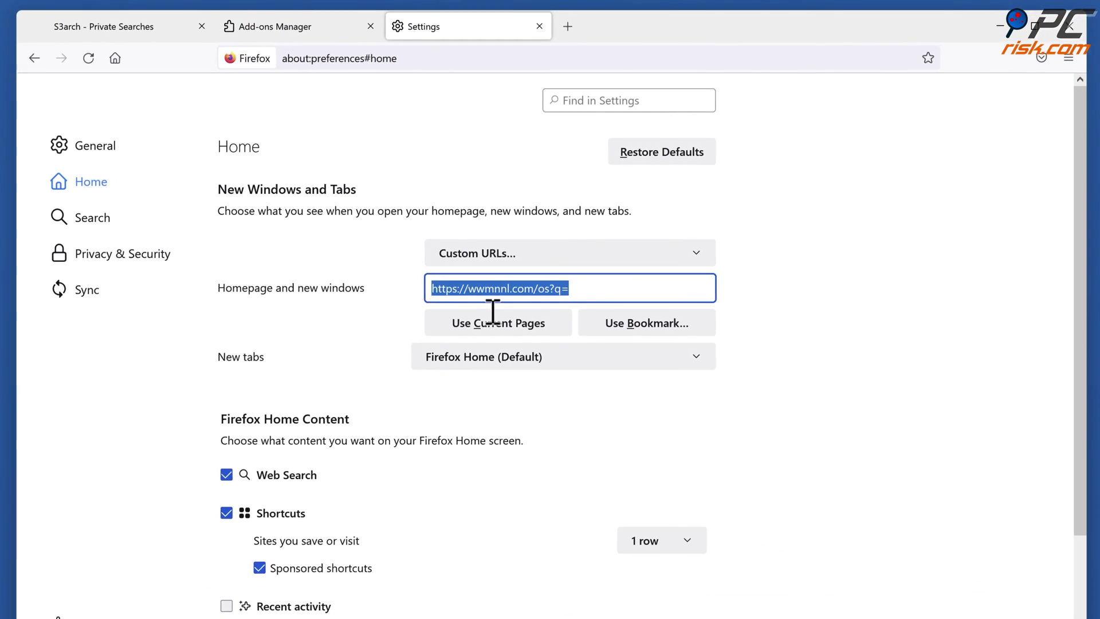
pyautogui.write('www.google.com')
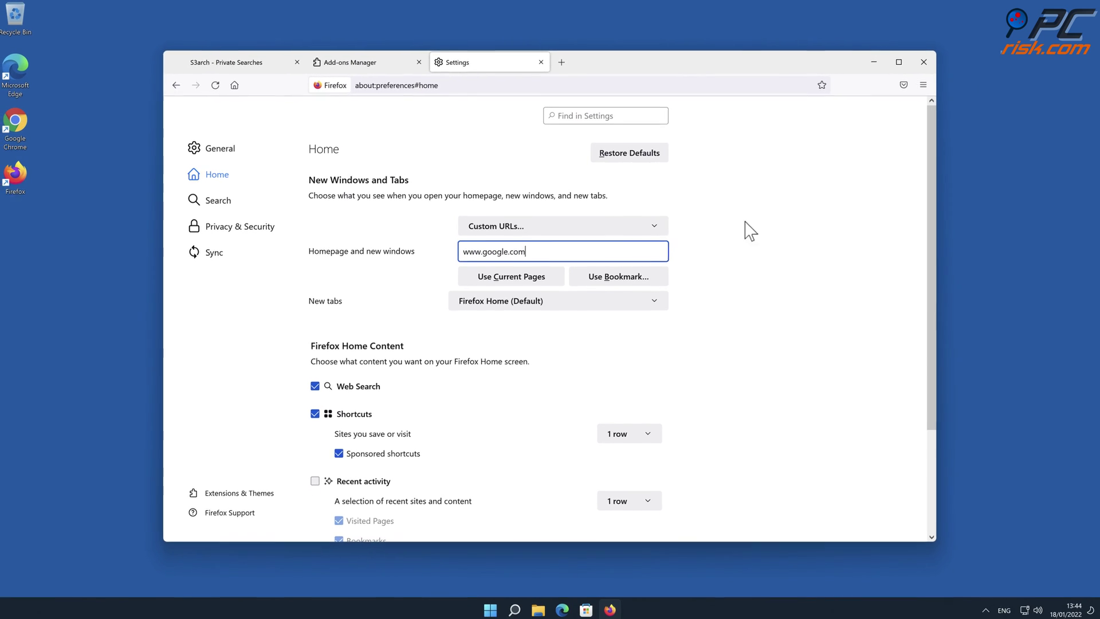
pyautogui.click(917, 64)
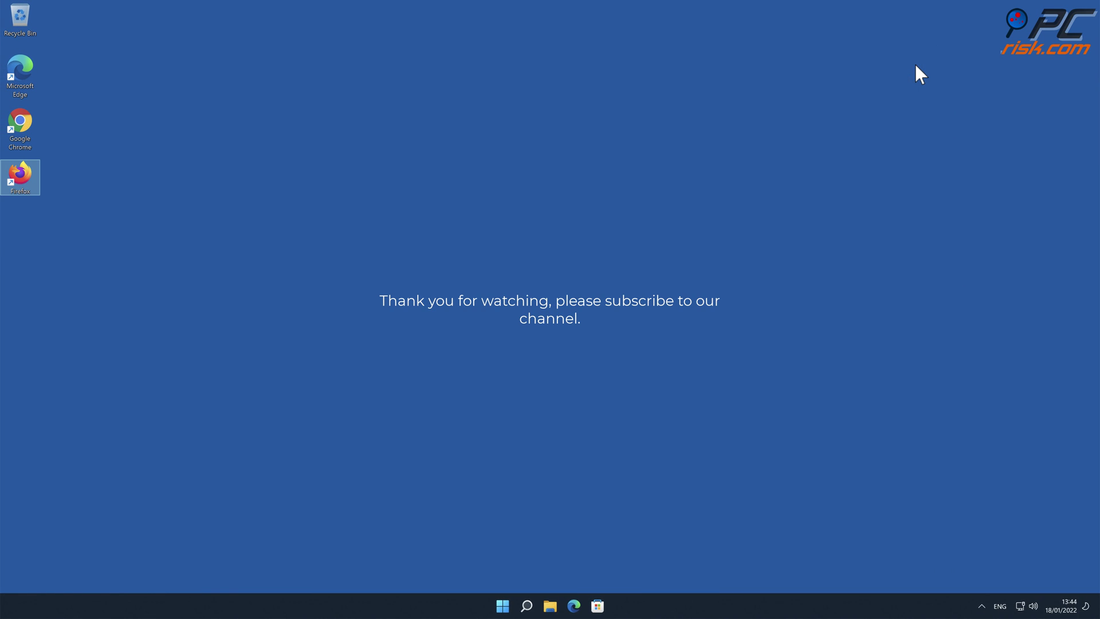